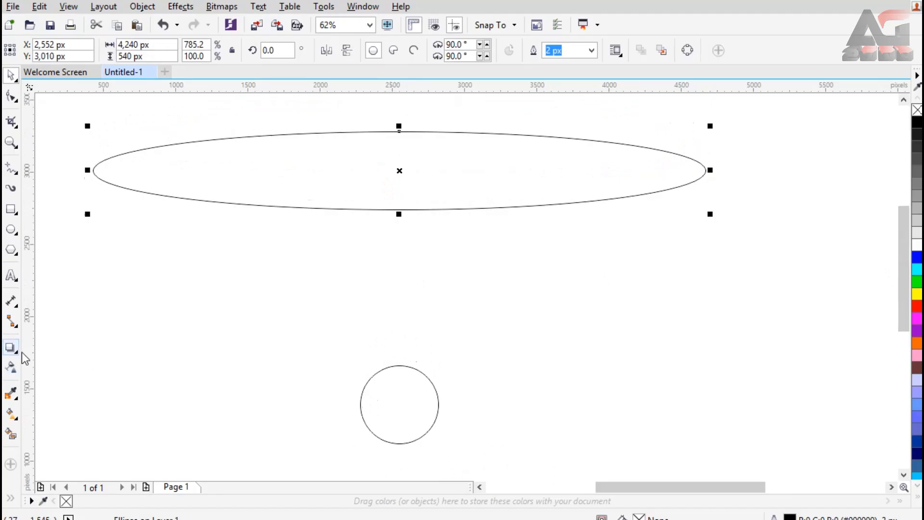
Blend the wide ellipse into the small circle below it, using 2 intermediate steps
left_click(18, 359)
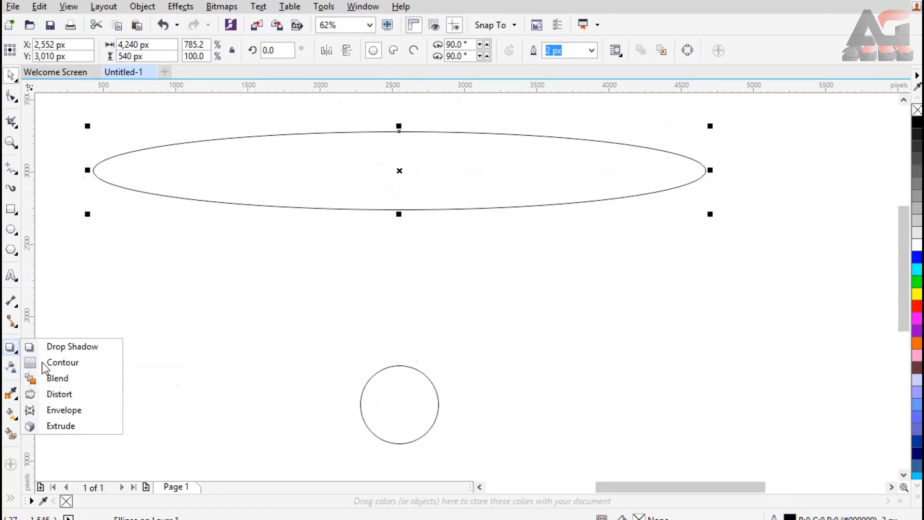
left_click(71, 379)
left_click_drag(429, 354, 409, 393)
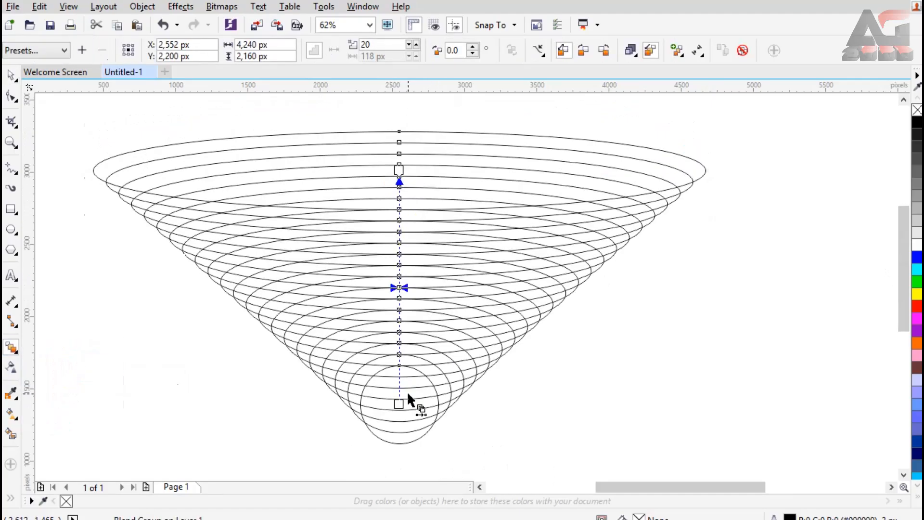
left_click(381, 46)
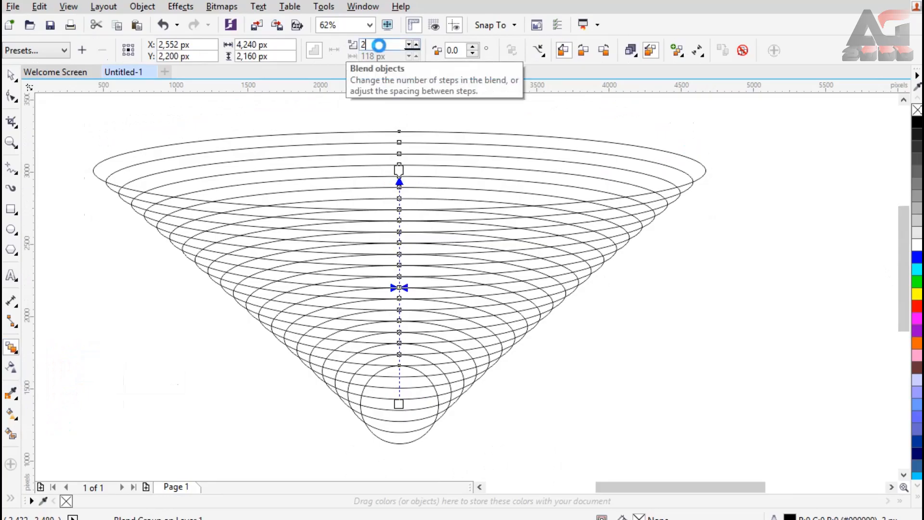
key("Return")
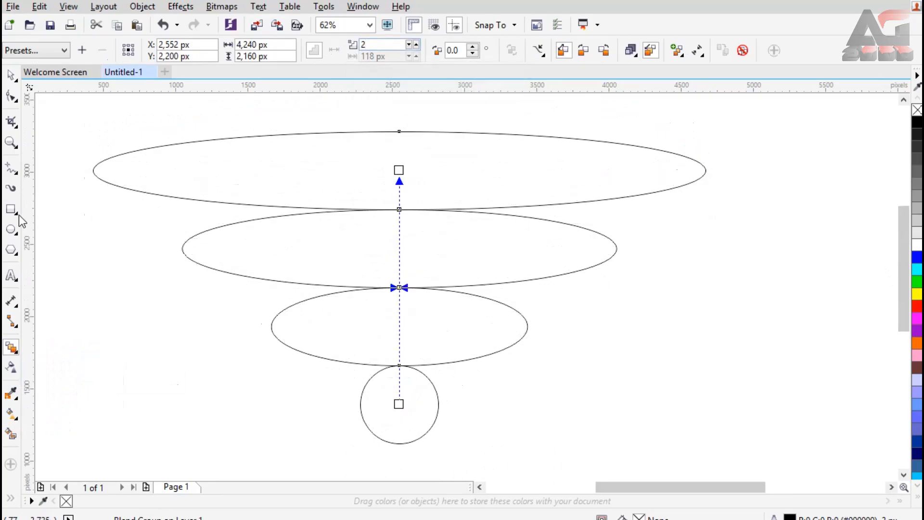
Draw a B-spline zigzagging down through the stacked ellipses, alternating side quadrants and touching points, from the top quadrant to the circle's bottom
left_click(15, 171)
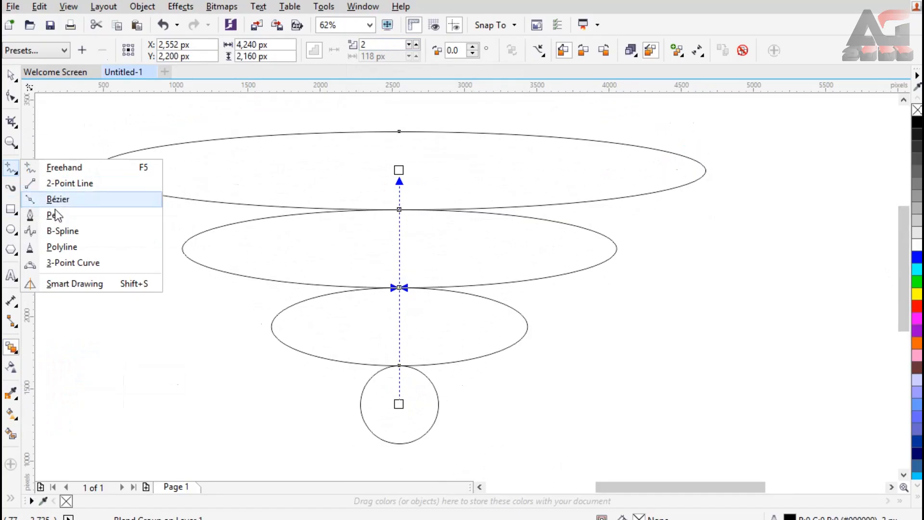
left_click(96, 232)
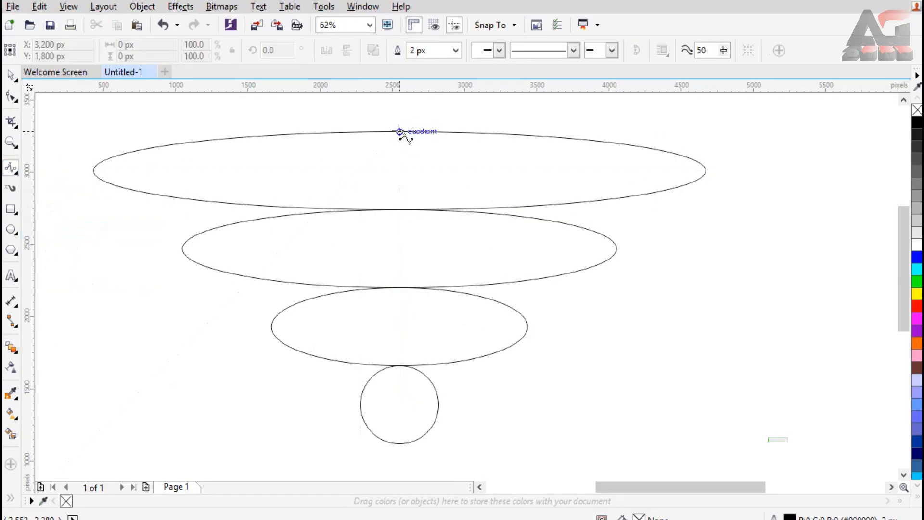
left_click(399, 131)
left_click(94, 170)
left_click(399, 209)
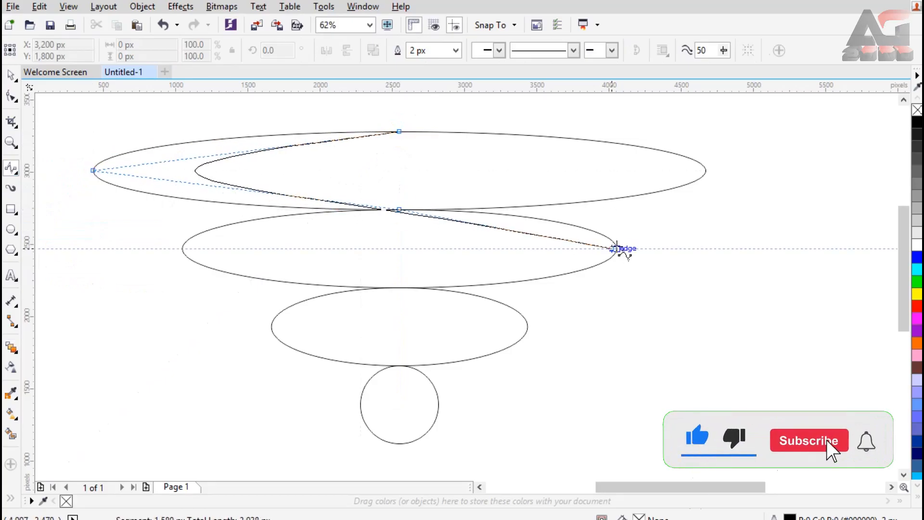
left_click(617, 248)
left_click(399, 288)
left_click(271, 326)
left_click(400, 366)
left_click(438, 404)
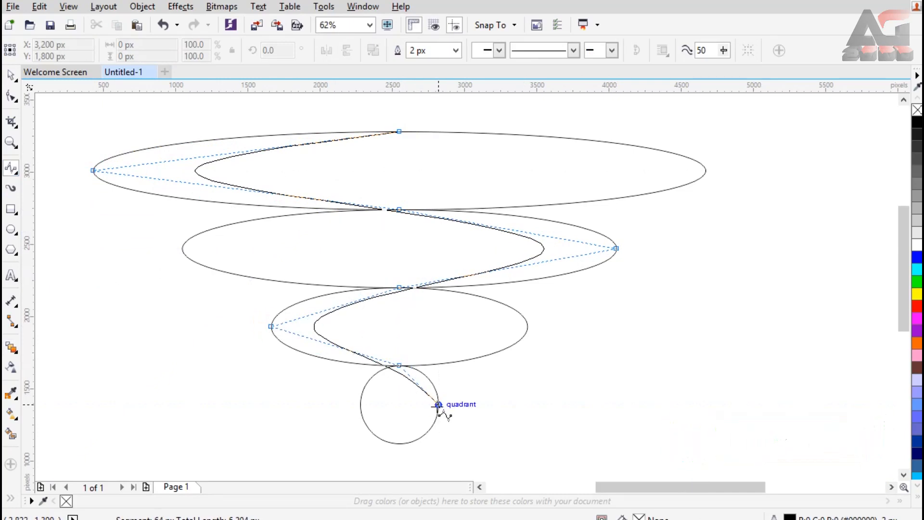
double_click(400, 443)
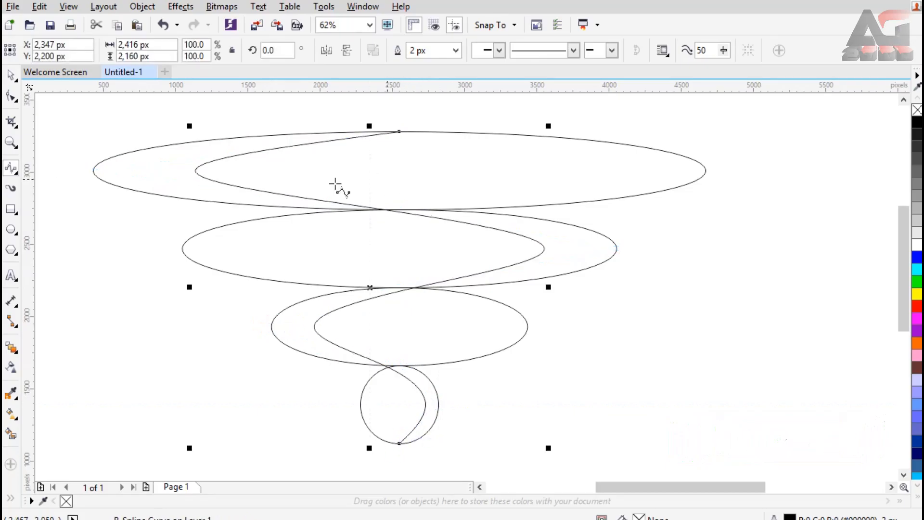
Draw a straight Pen line about 412 px wide along the spline's upper end, starting from the top ellipse's upper quadrant
left_click(16, 174)
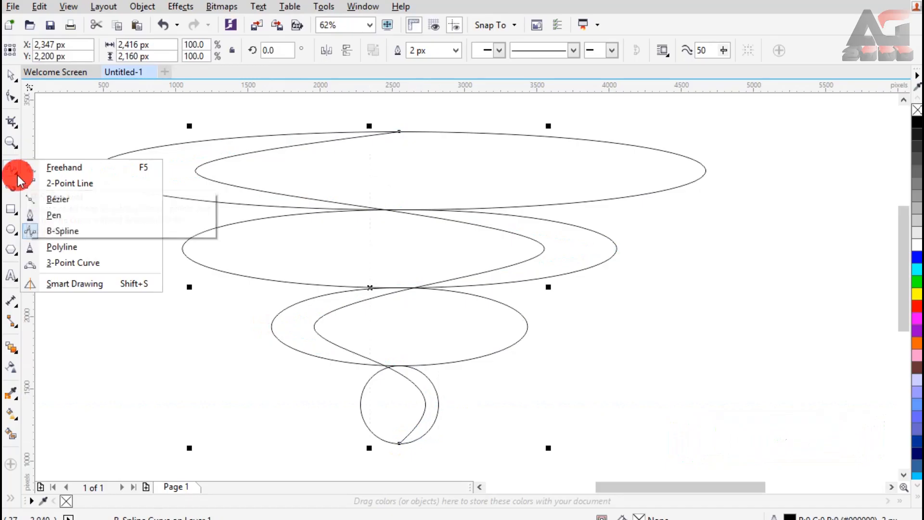
left_click(56, 216)
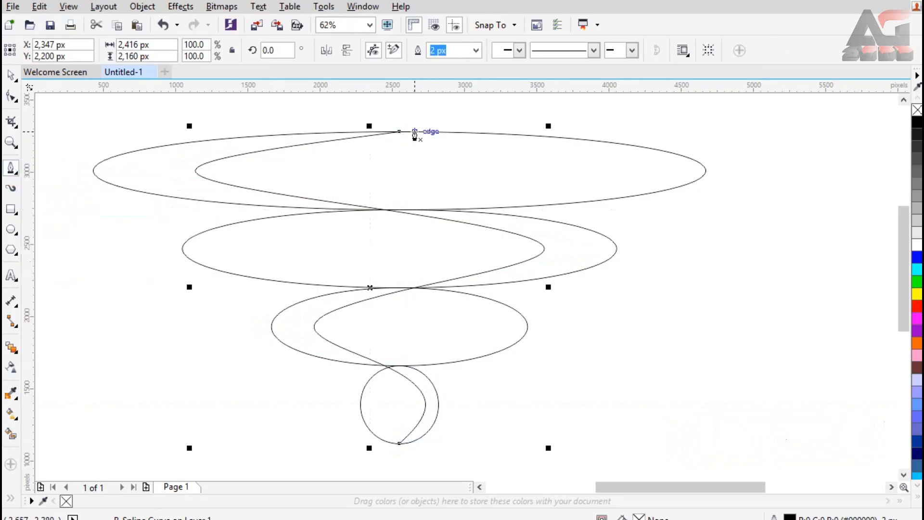
scroll(412, 132, "up", 2)
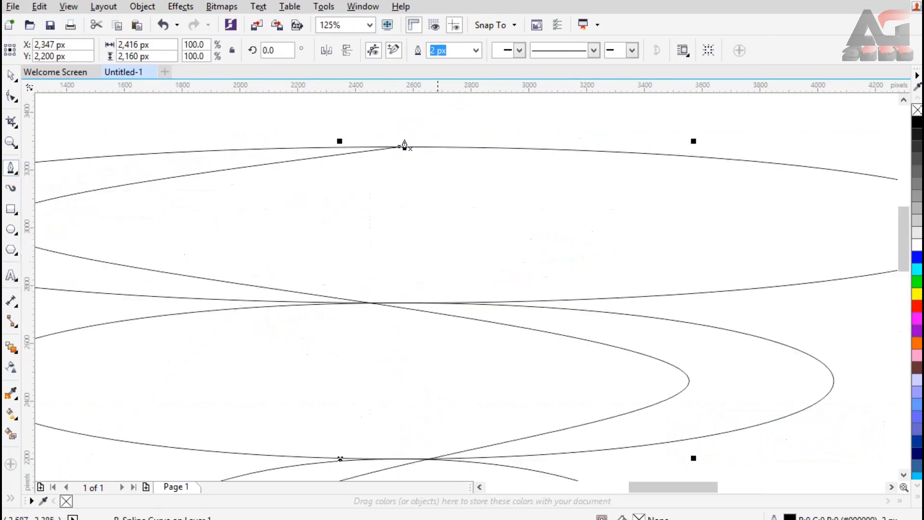
left_click(399, 147)
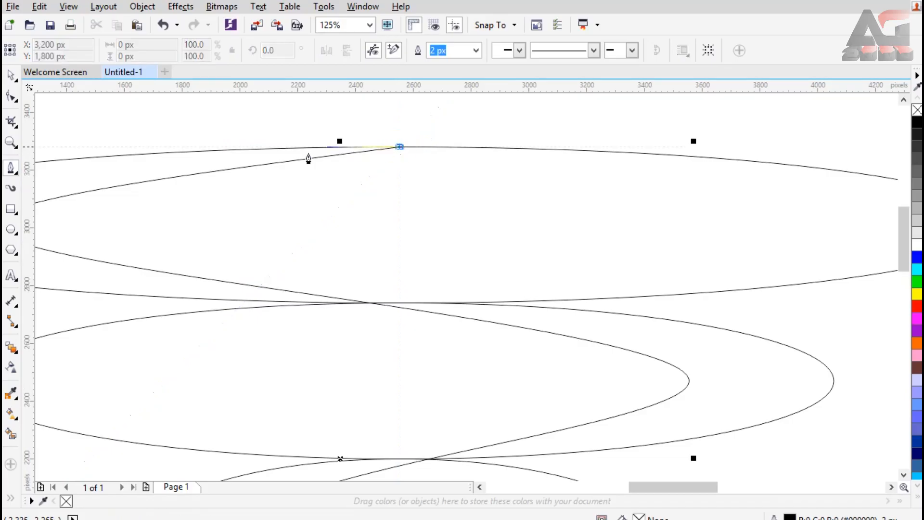
double_click(280, 163)
key("F3")
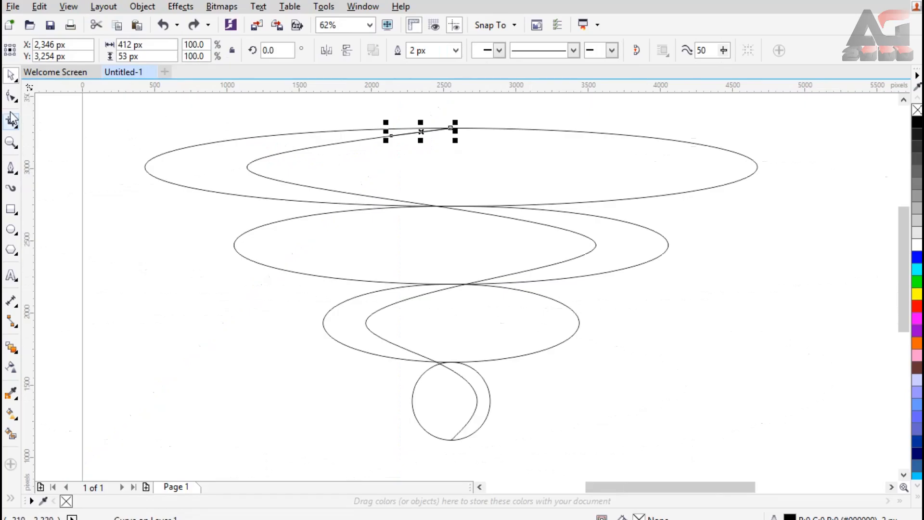
Extend the short line's upper end beyond the top ellipse and weld the line to the spline
left_click(10, 96)
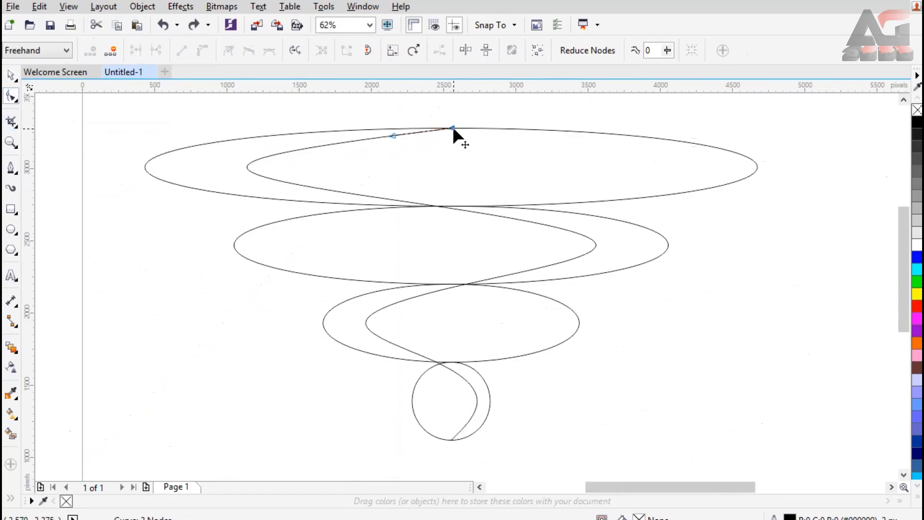
left_click_drag(453, 127, 533, 118)
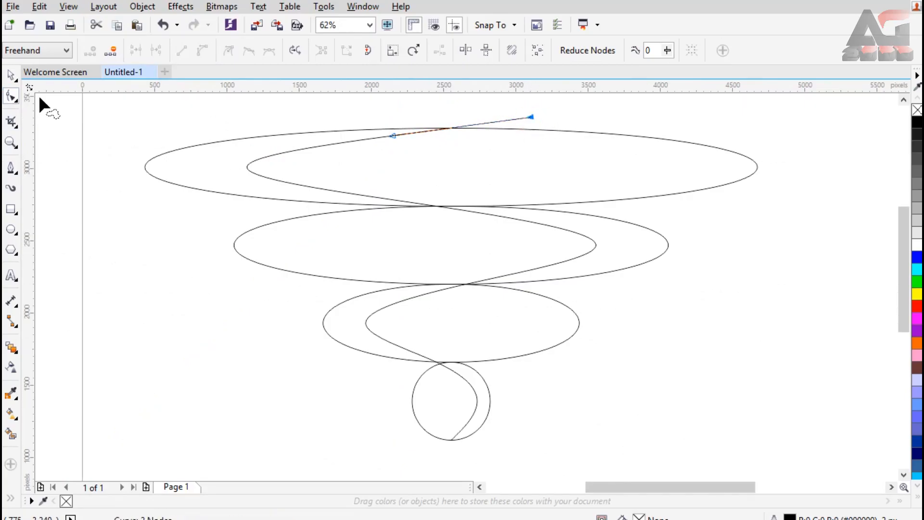
left_click(11, 76)
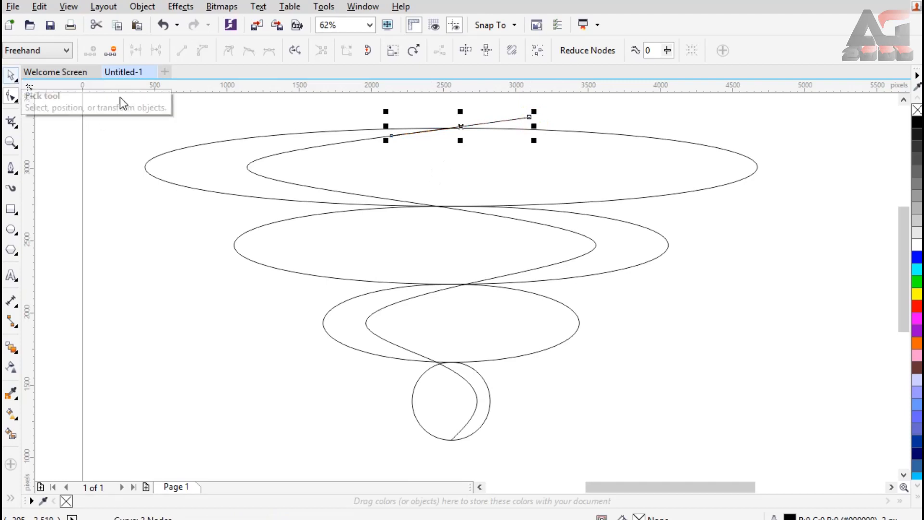
left_click(292, 152, "shift")
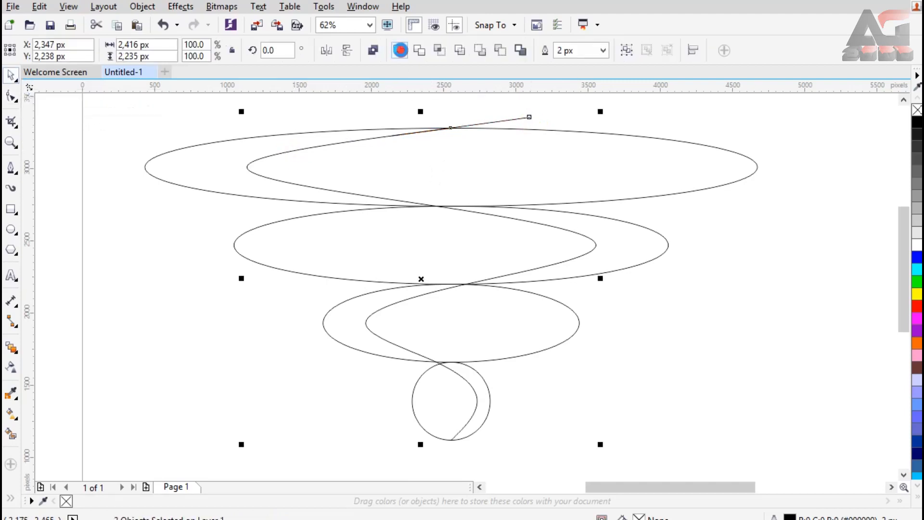
key("ctrl+l")
Delete the blended guide ellipses and the circle, keeping only the spiral curve
left_click(222, 159)
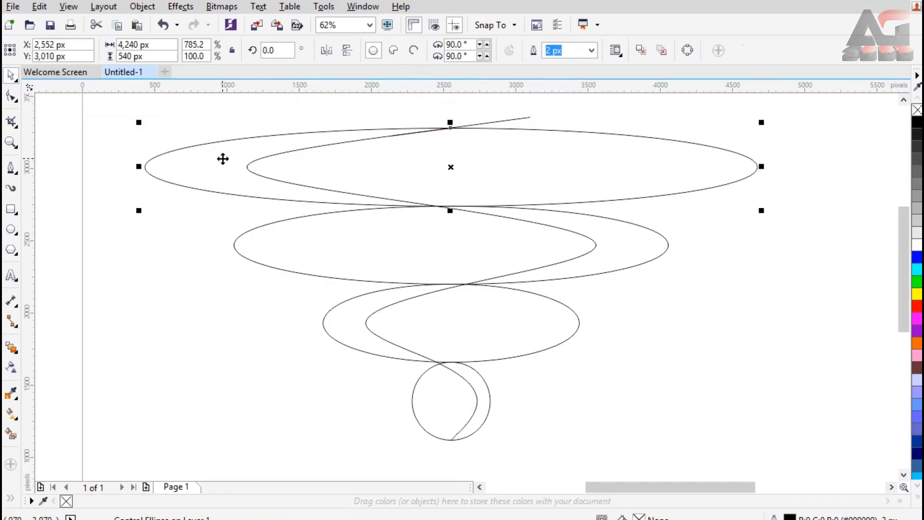
key("Delete")
left_click(438, 395)
key("Delete")
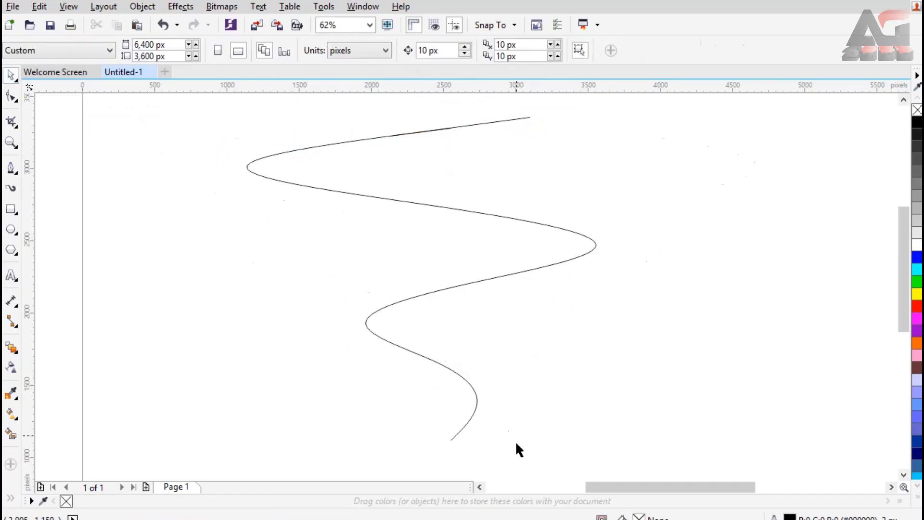
Squash the spiral curve from its upper edge to a height of about 2,030 px
left_click_drag(599, 485, 612, 486)
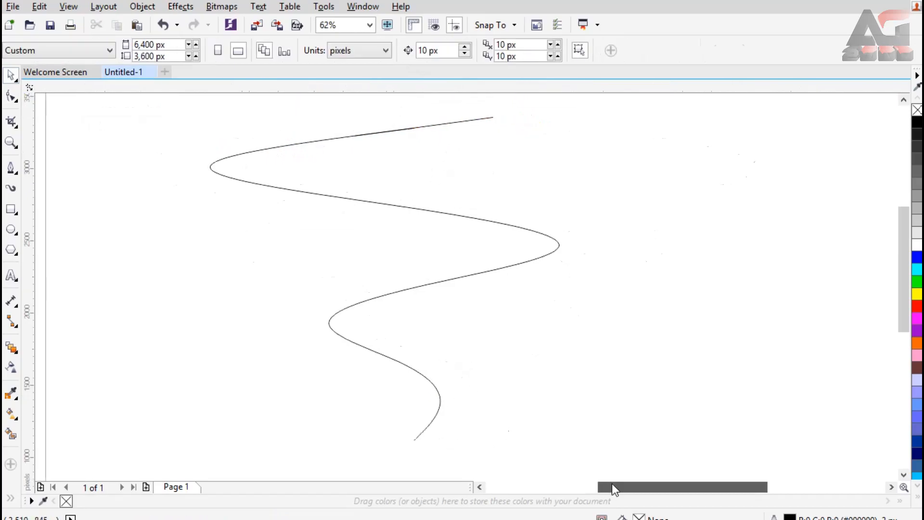
left_click(392, 209)
left_click_drag(355, 112, 355, 141)
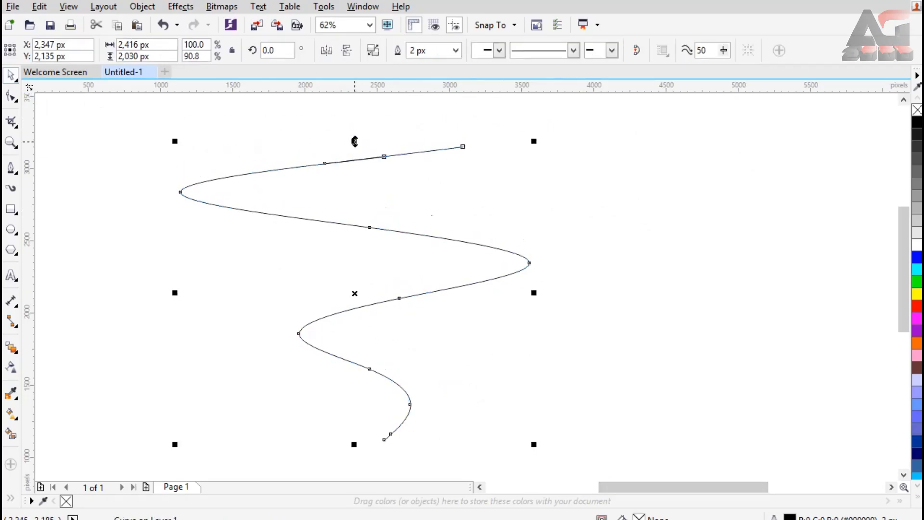
Duplicate the curve twice in place, stretching one copy to about 2,215 px high and squashing the other to about 1,820 px
left_click(119, 22)
left_click(137, 26)
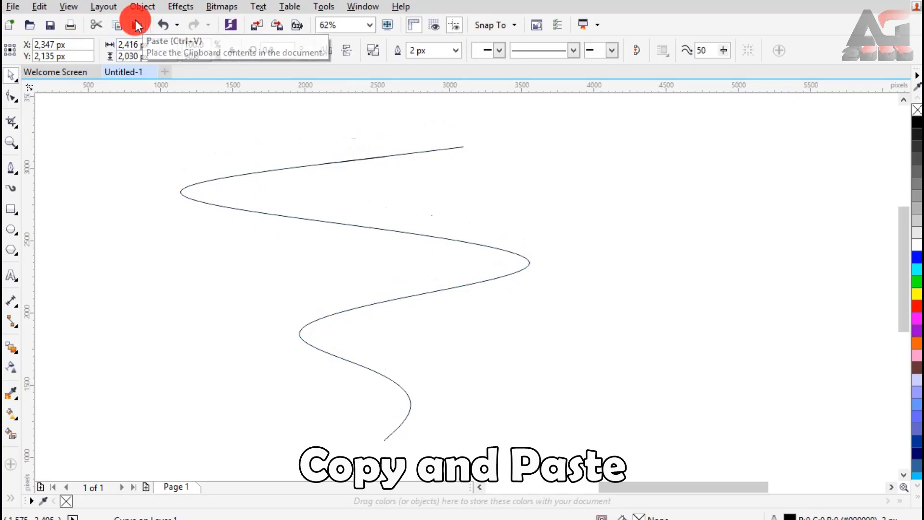
left_click_drag(356, 141, 356, 114)
left_click(138, 26)
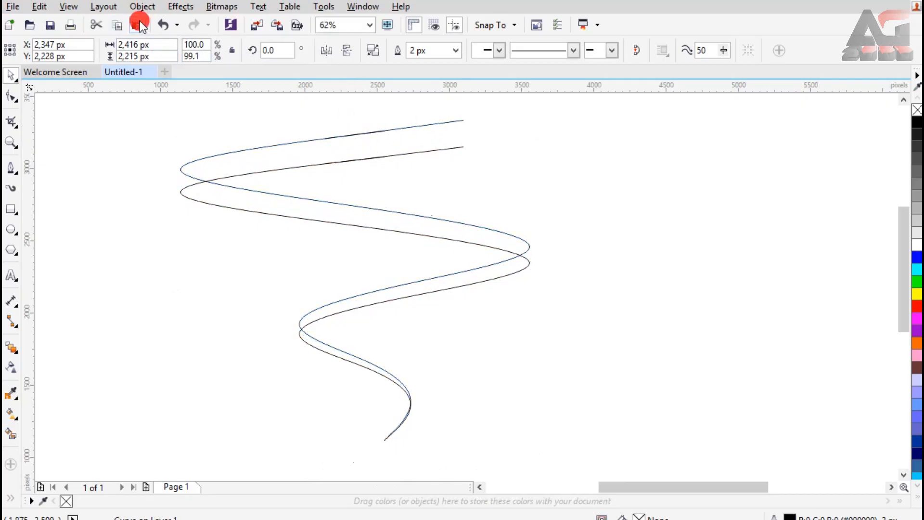
left_click_drag(353, 141, 355, 171)
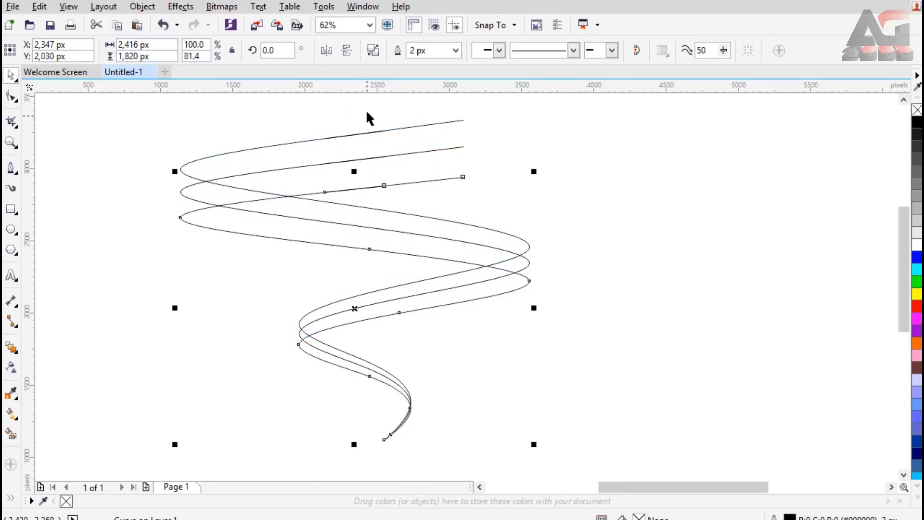
Adjust the outer curves to even the spacing, making the upper one about 2,245 px high and the lower one about 1,791 px
scroll(367, 113, "up", 2)
left_click(376, 260)
left_click_drag(343, 236, 350, 248)
left_click(349, 156)
left_click_drag(342, 123, 347, 114)
left_click(402, 272)
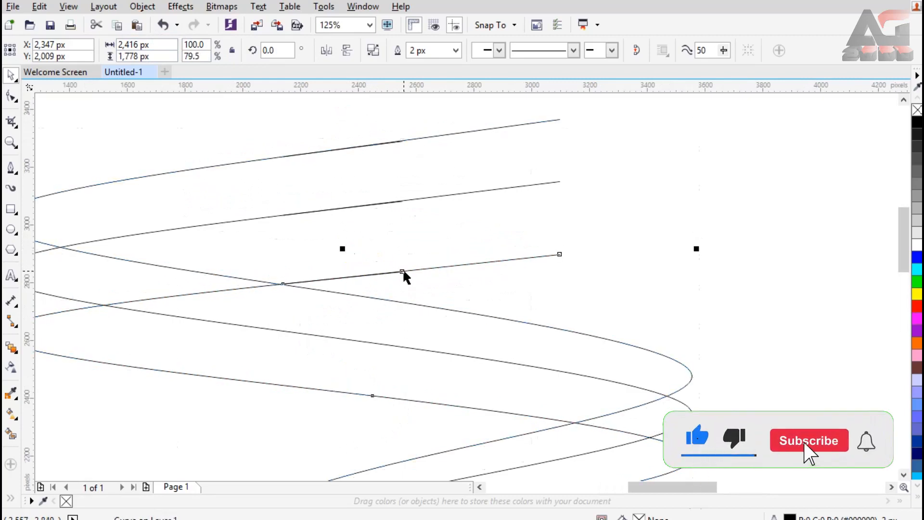
left_click_drag(343, 247, 343, 246)
Fine-tune the spacing by squashing the lowest curve slightly more and setting the uppermost curve's height to about 2,258 px
scroll(344, 251, "up", 1)
scroll(425, 293, "down", 1)
scroll(400, 171, "up", 1)
left_click(411, 166)
left_click(500, 406)
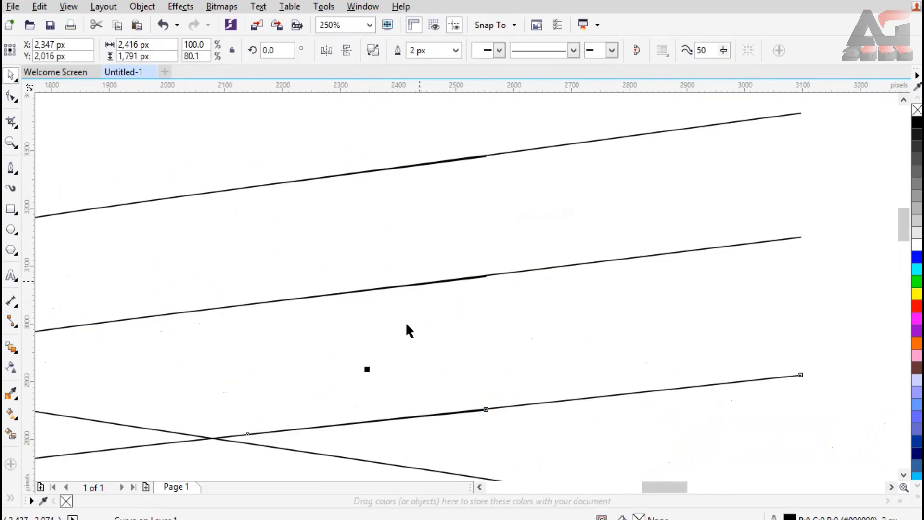
left_click_drag(367, 367, 367, 377)
left_click(345, 173)
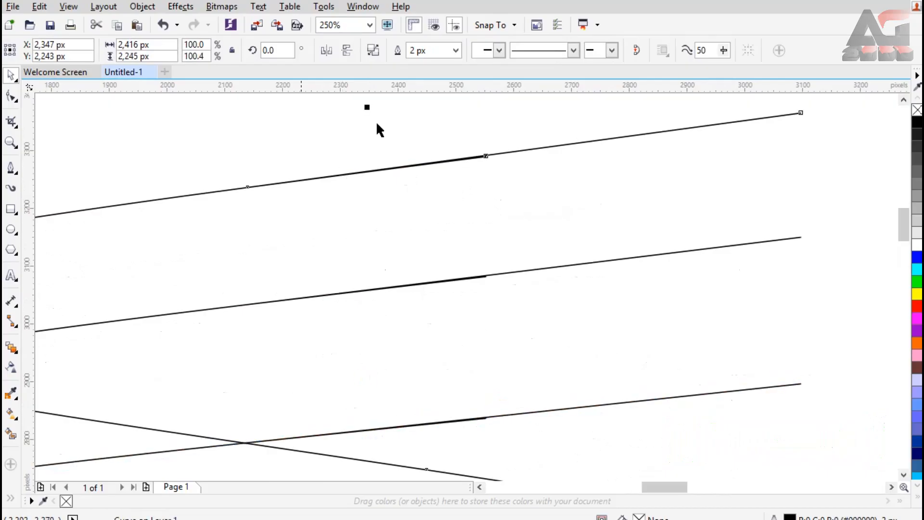
left_click_drag(370, 104, 376, 151)
Select the uppermost and lowest curves together and duplicate them in place
scroll(381, 150, "down", 4)
scroll(380, 154, "up", 1)
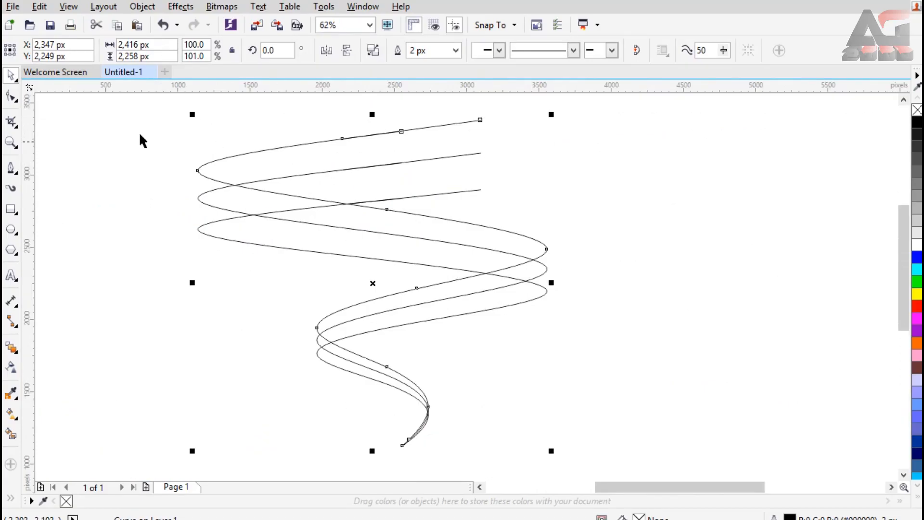
left_click(164, 169)
left_click(215, 159, "shift")
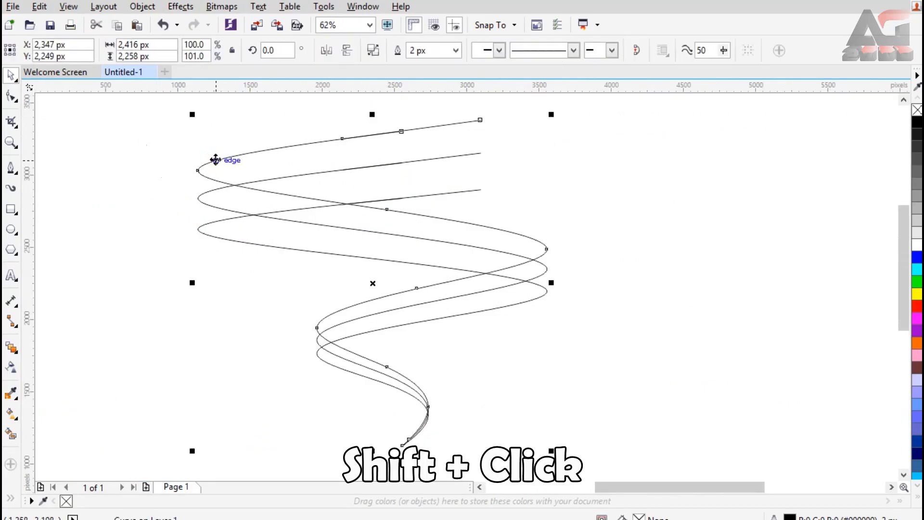
left_click(476, 191, "shift")
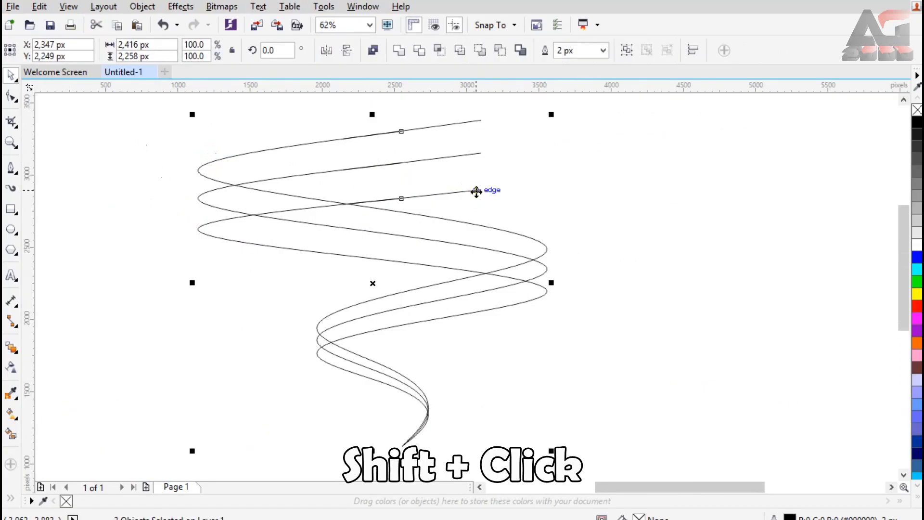
left_click(117, 25)
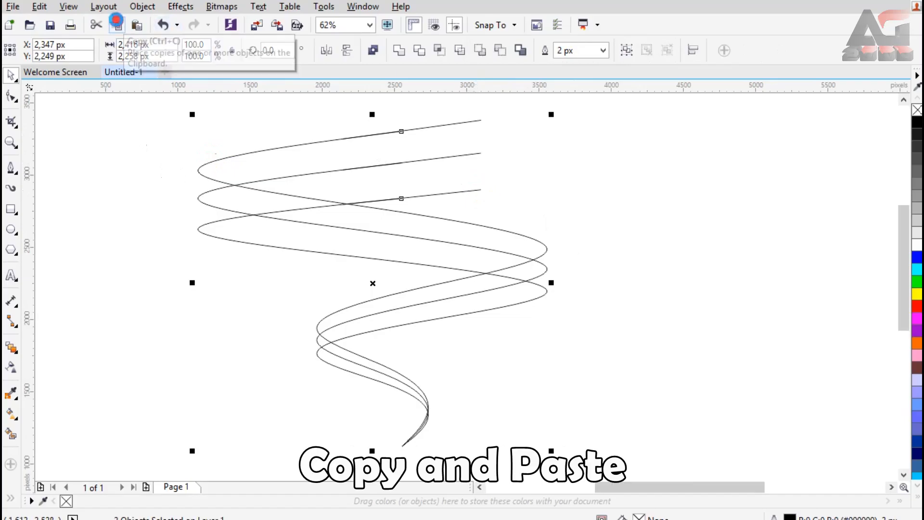
left_click(137, 25)
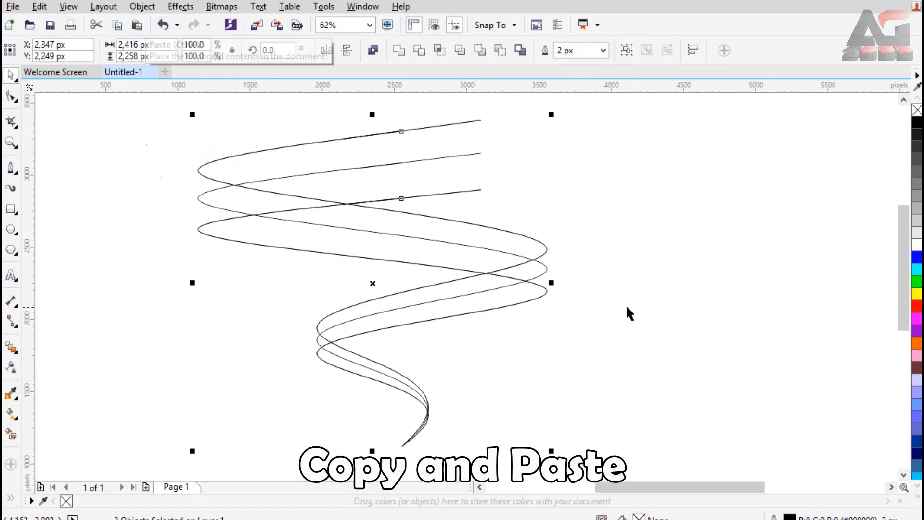
Narrow the two duplicated outer curves symmetrically about their centre to a width of about 2,119 px, and deselect them
left_click_drag(552, 284, 527, 282)
left_click(528, 283, "shift")
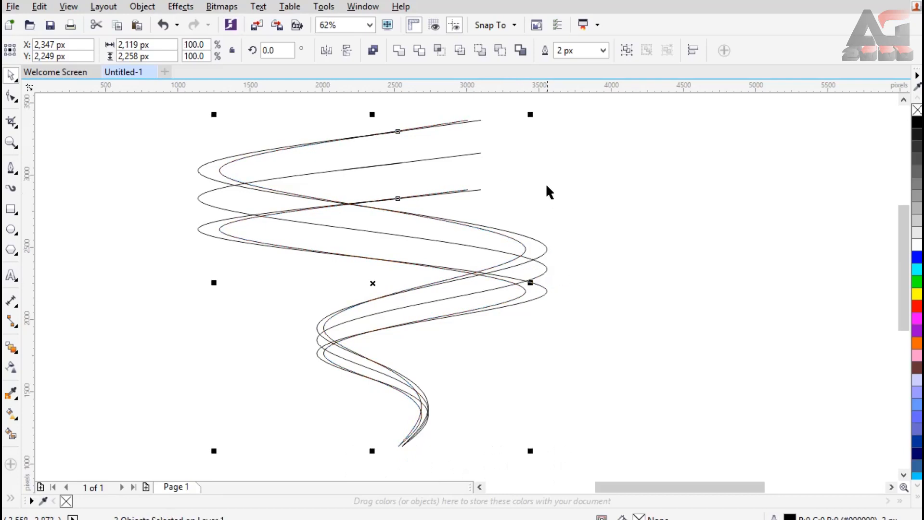
left_click(566, 202)
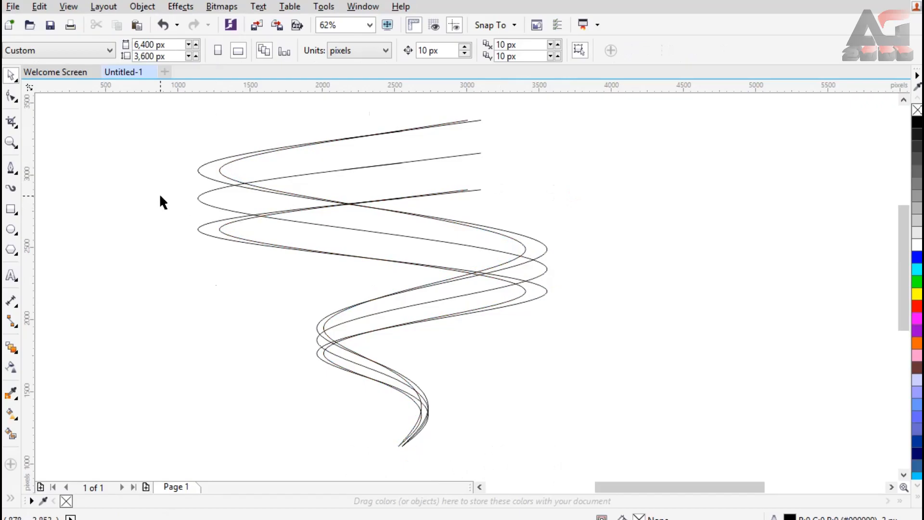
Draw a Pen line about 250 × 640 px joining the outer curves' nodes at the upper-left bend, with both ends extending outward
left_click(18, 170)
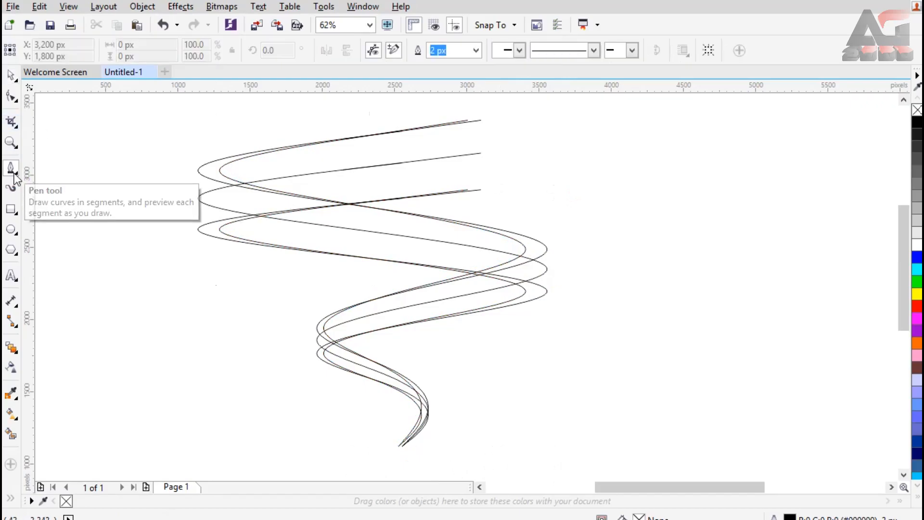
left_click(162, 145)
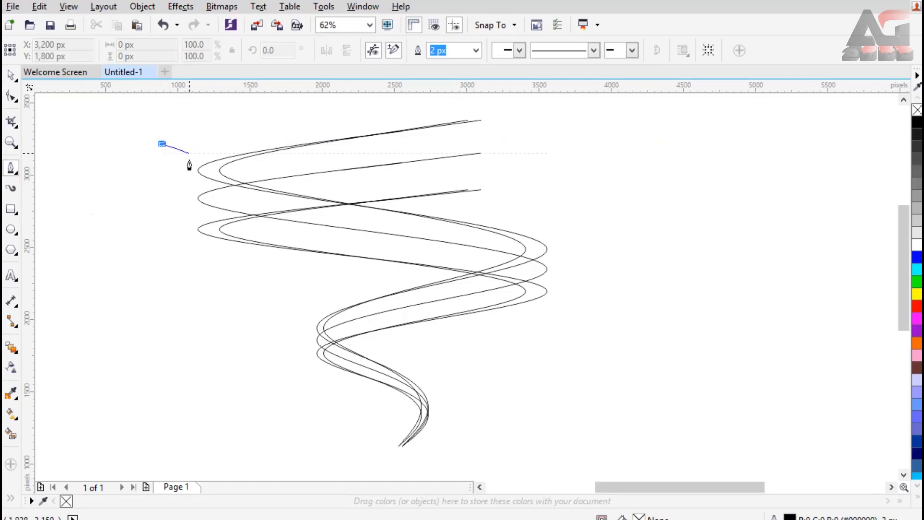
scroll(192, 164, "up", 2)
left_click(206, 180)
double_click(207, 181)
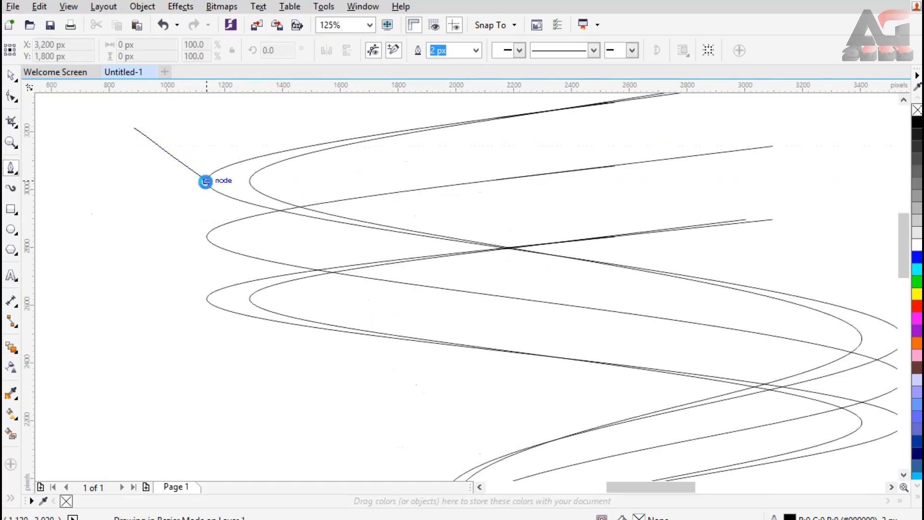
double_click(206, 299)
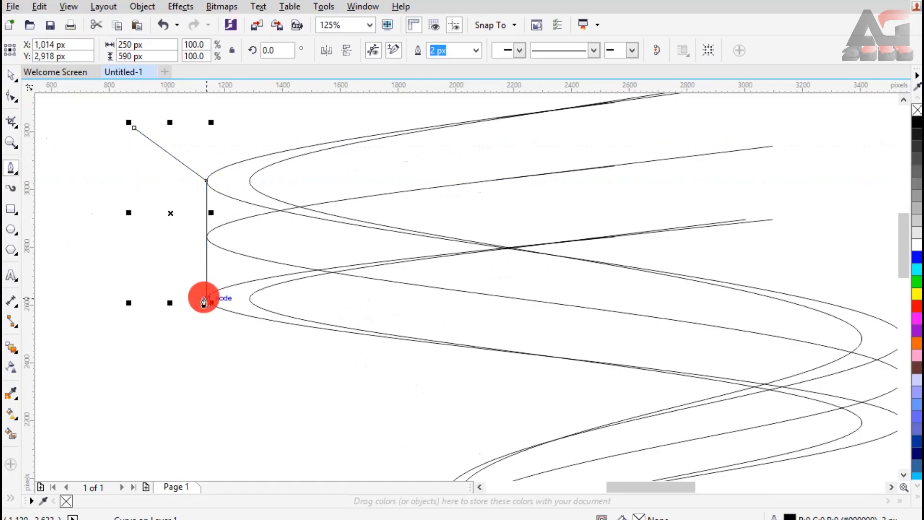
double_click(174, 317)
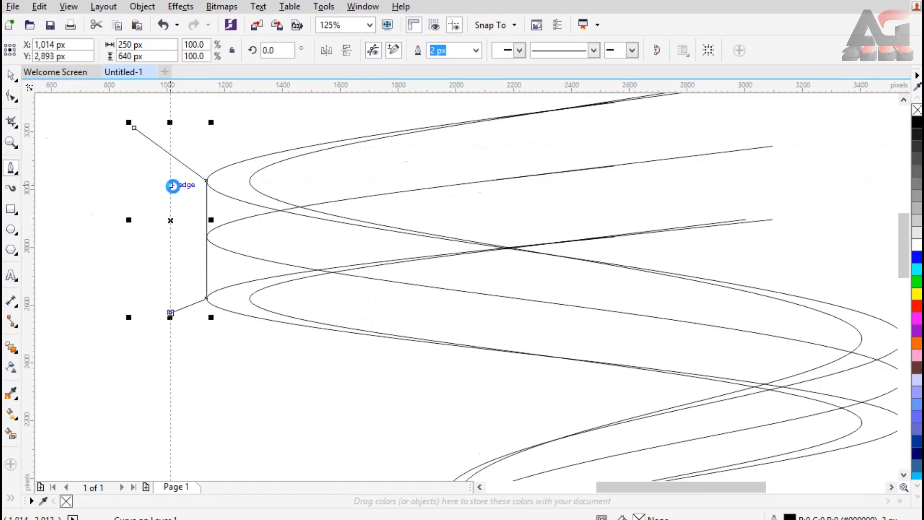
Draw a notched ribbon end through the upper end node, middle curve and lower end node, with an outward tail, about 414 × 481 px
scroll(173, 188, "down", 2)
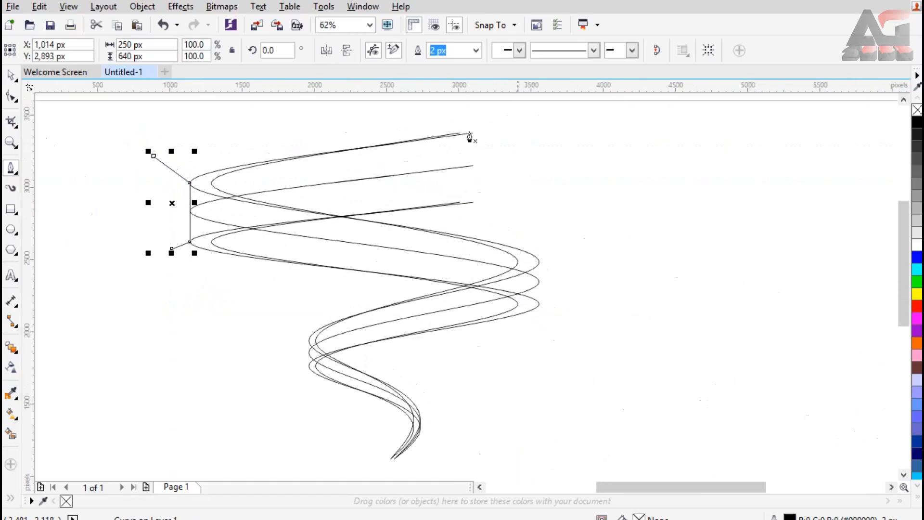
scroll(453, 129, "up", 2)
left_click(492, 138)
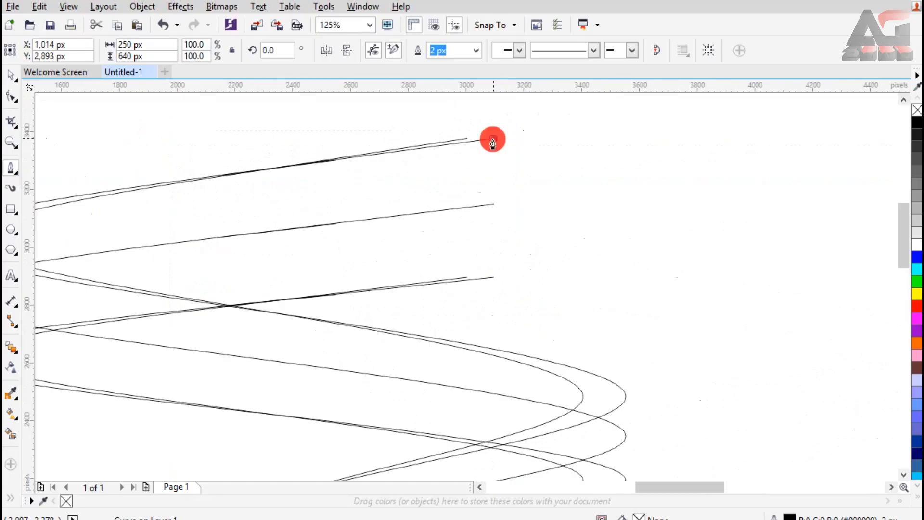
left_click(437, 212)
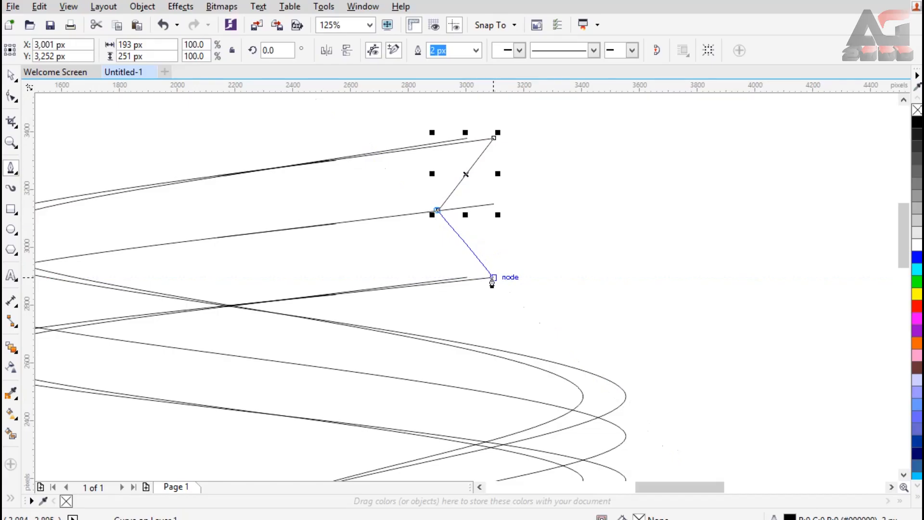
left_click(493, 279)
left_click(557, 232)
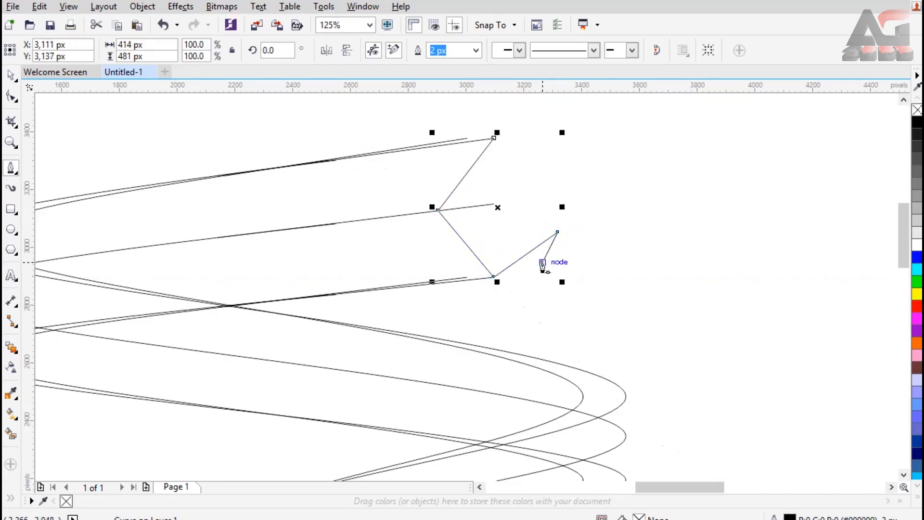
Draw a Pen line about 234 × 367 px from outside the large right-hand bend through its upper and lower outer nodes
scroll(535, 241, "down", 2)
scroll(592, 355, "up", 2)
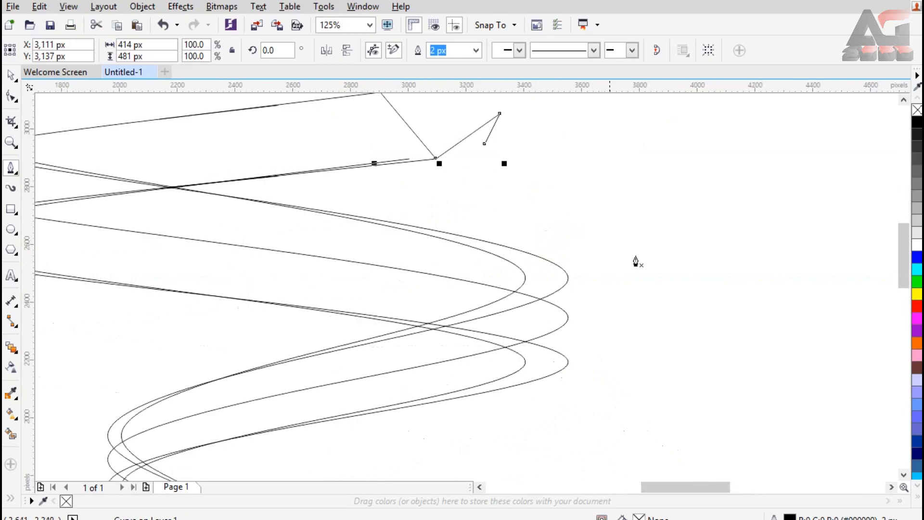
left_click(568, 280)
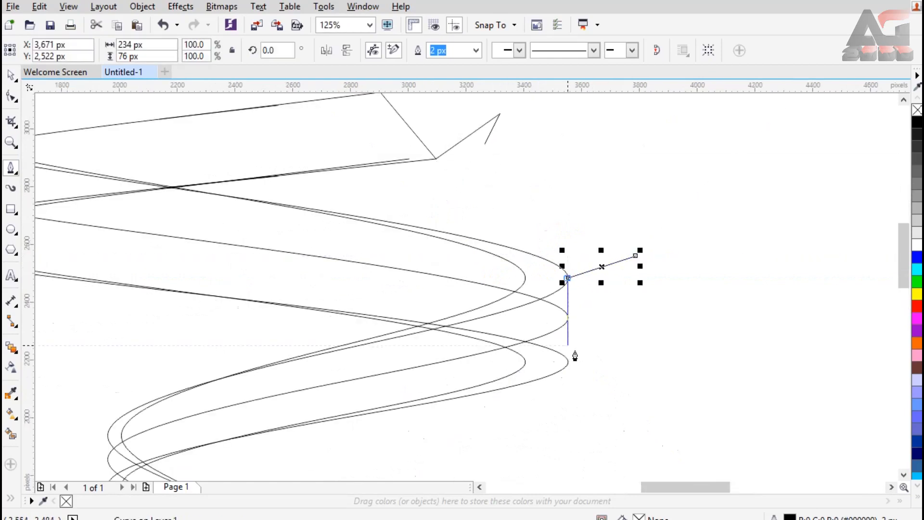
left_click(567, 362)
Draw a Pen line about 138 × 244 px from outside the lower-left bend through its upper and lower outer nodes
scroll(554, 226, "down", 2)
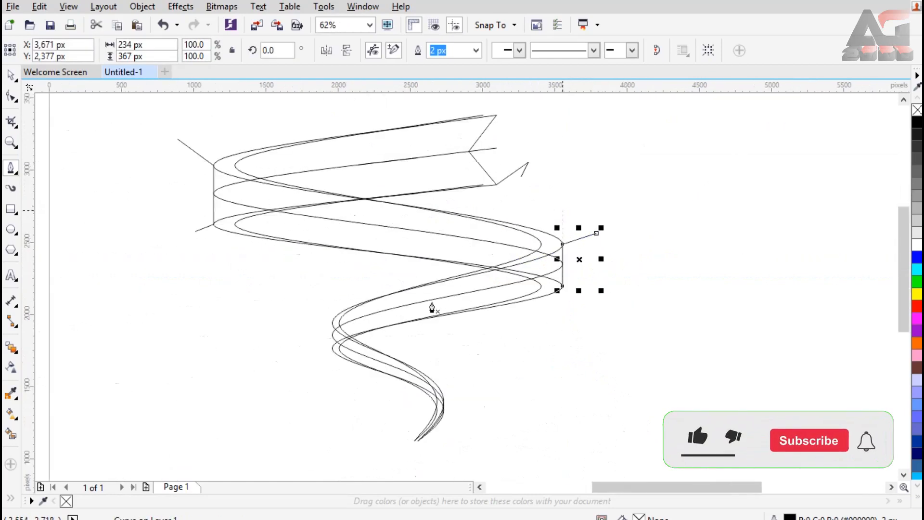
scroll(314, 331, "up", 2)
left_click(307, 264)
left_click(387, 302)
left_click(386, 403)
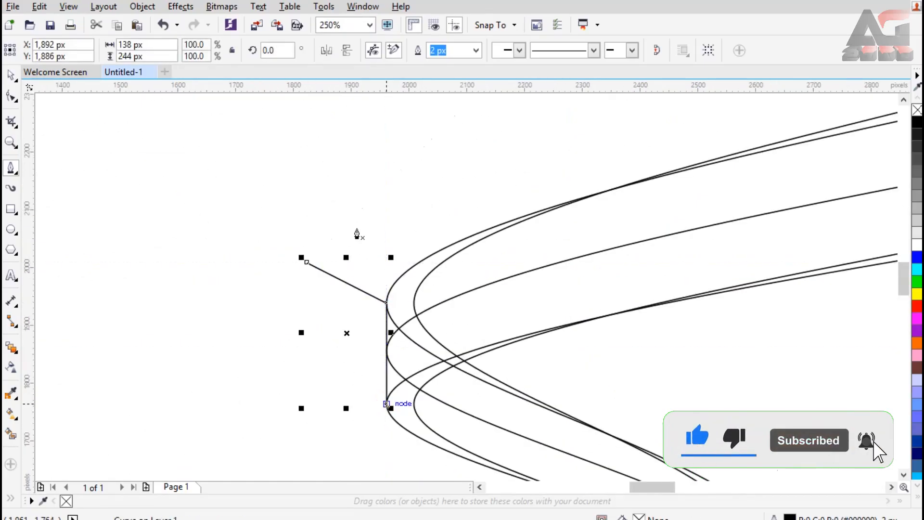
Draw a Pen line about 48 × 95 px joining the outer nodes of the small bend near the spiral's tip, and leave the Pen tool
scroll(356, 222, "down", 1)
scroll(450, 361, "down", 1)
scroll(486, 367, "up", 3)
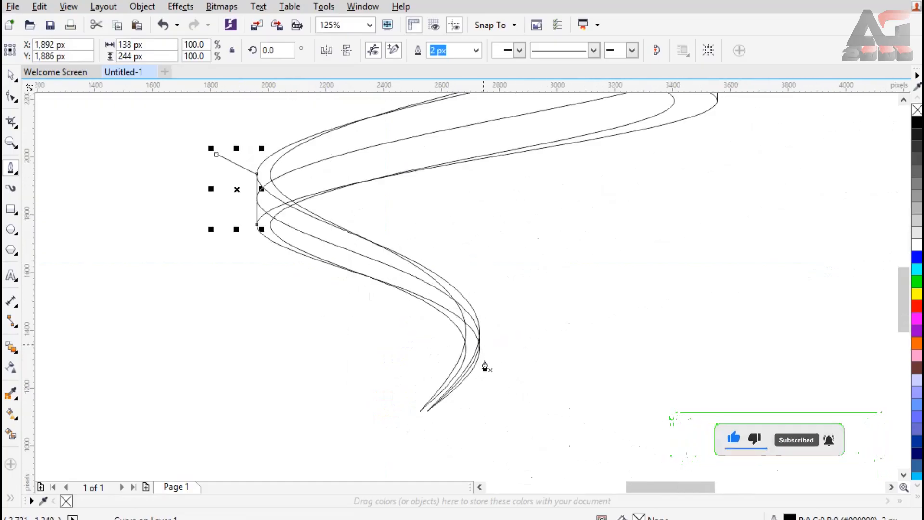
left_click_drag(520, 205, 502, 221)
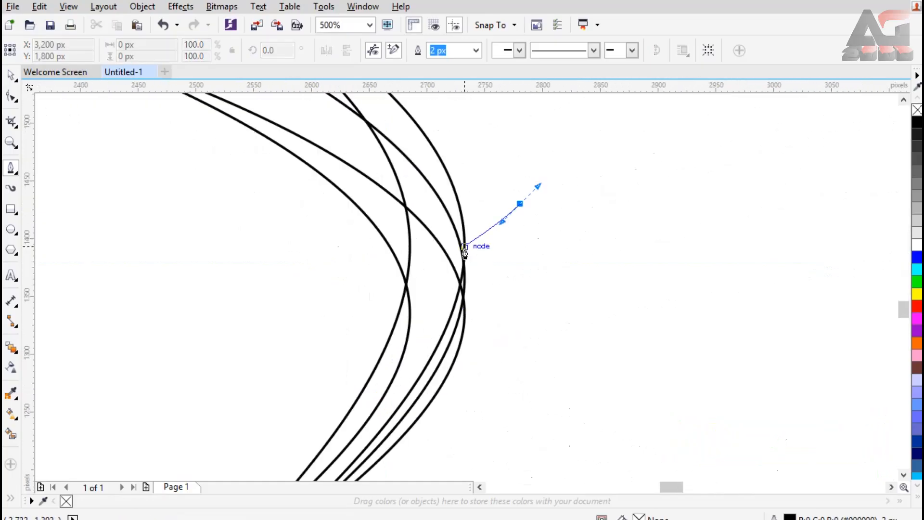
double_click(465, 248)
left_click(465, 315)
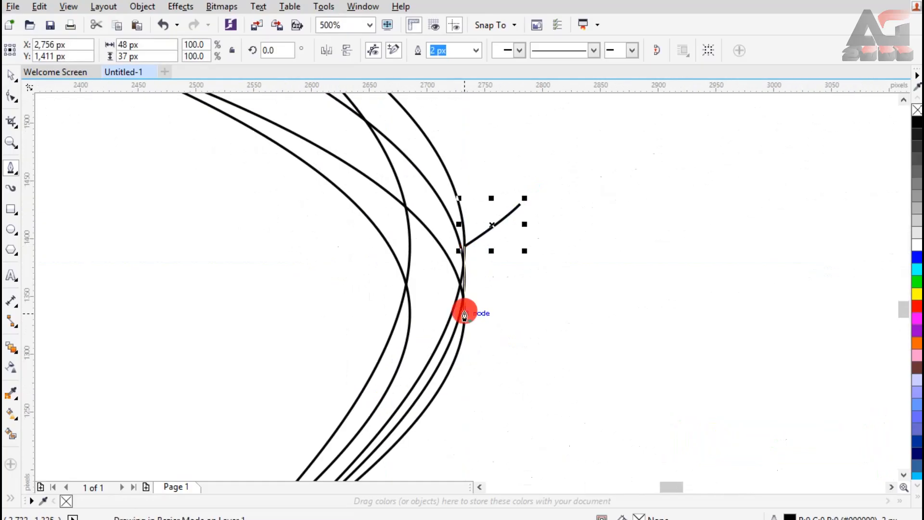
scroll(560, 301, "down", 1)
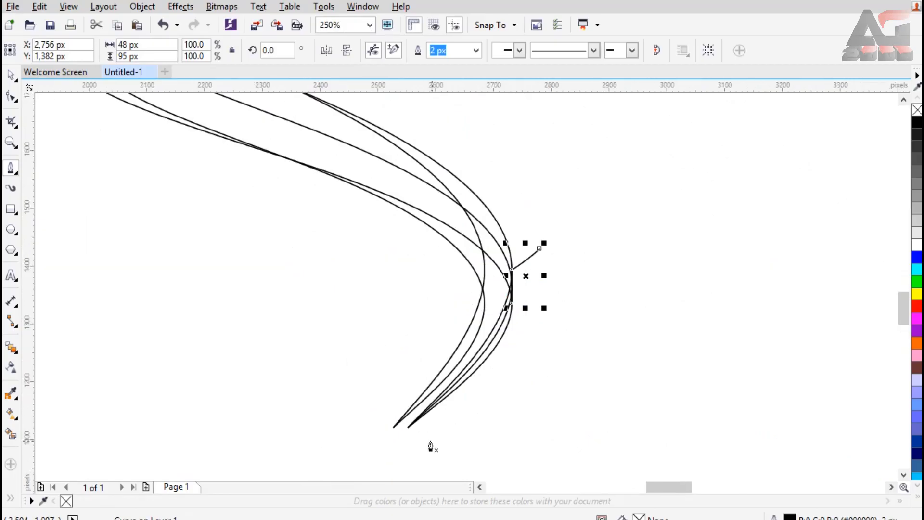
scroll(431, 447, "down", 1)
left_click(11, 76)
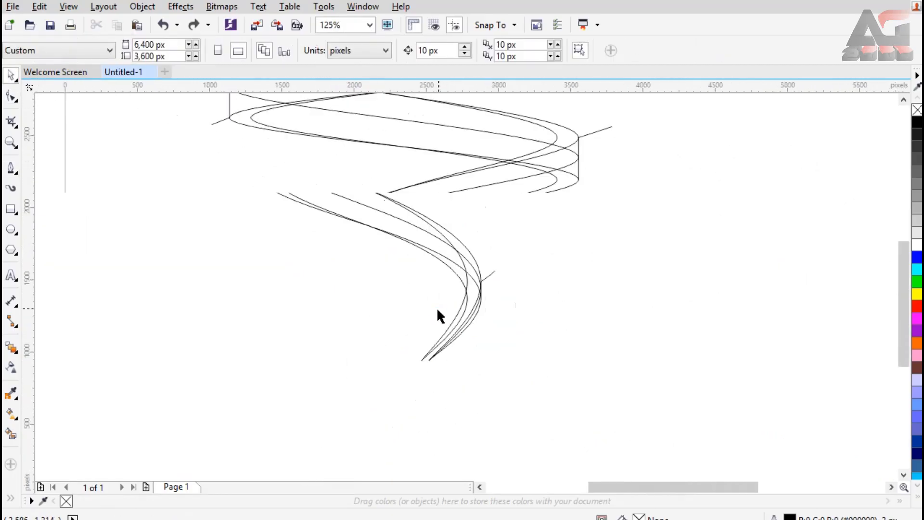
Draw a Pen line about 213 × 75 px from above the ribbon through the inner and outer curve ends at its top edge
scroll(440, 315, "down", 1)
scroll(484, 270, "down", 1)
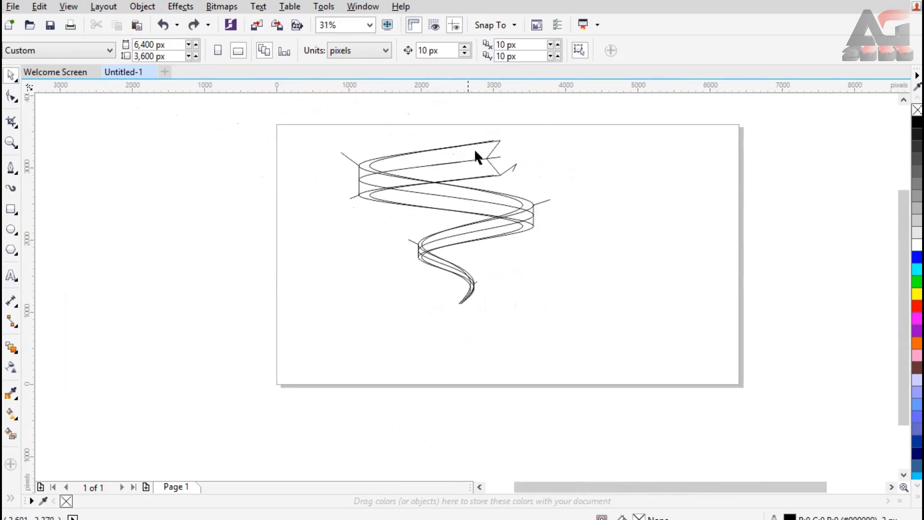
scroll(475, 155, "up", 1)
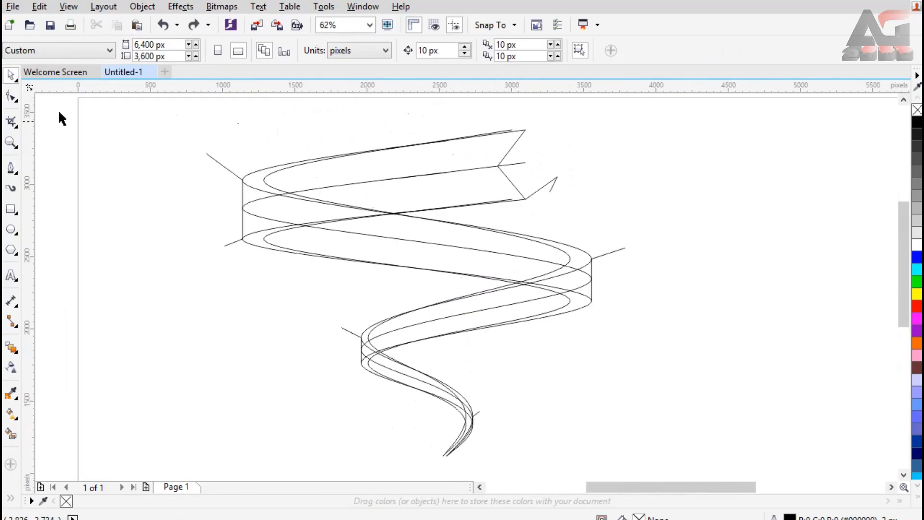
left_click(10, 168)
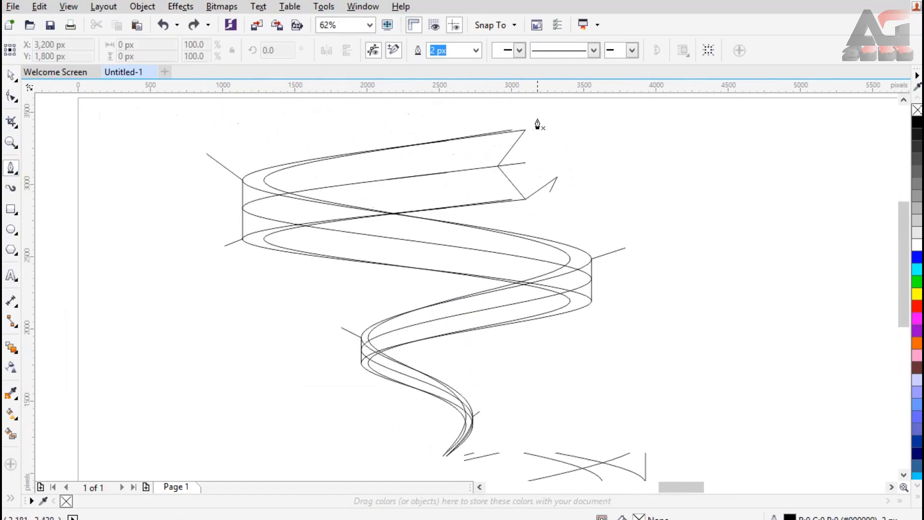
scroll(537, 121, "up", 2)
left_click(366, 119)
left_click(436, 163)
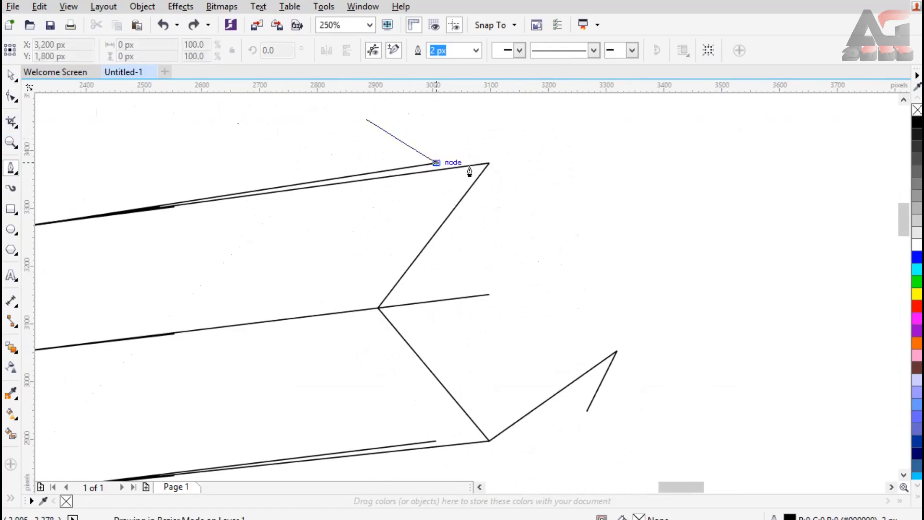
left_click(489, 163)
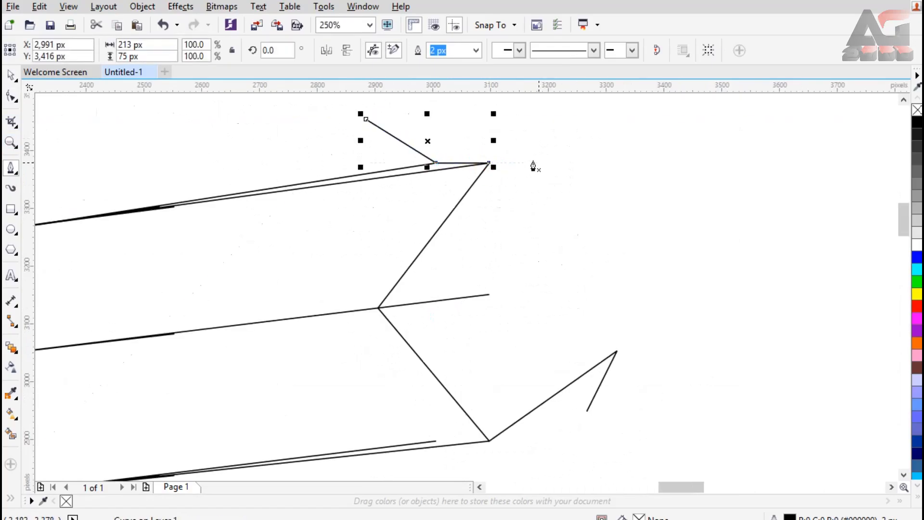
scroll(531, 166, "down", 2)
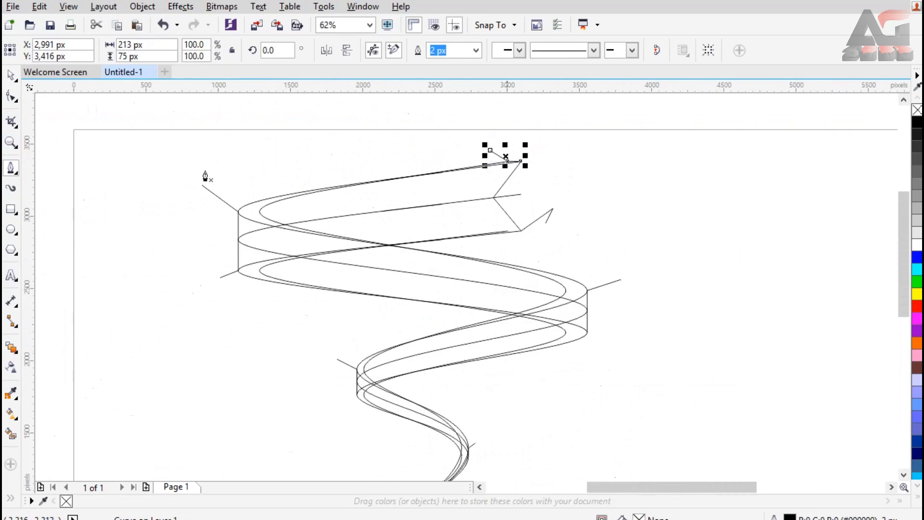
left_click(10, 75)
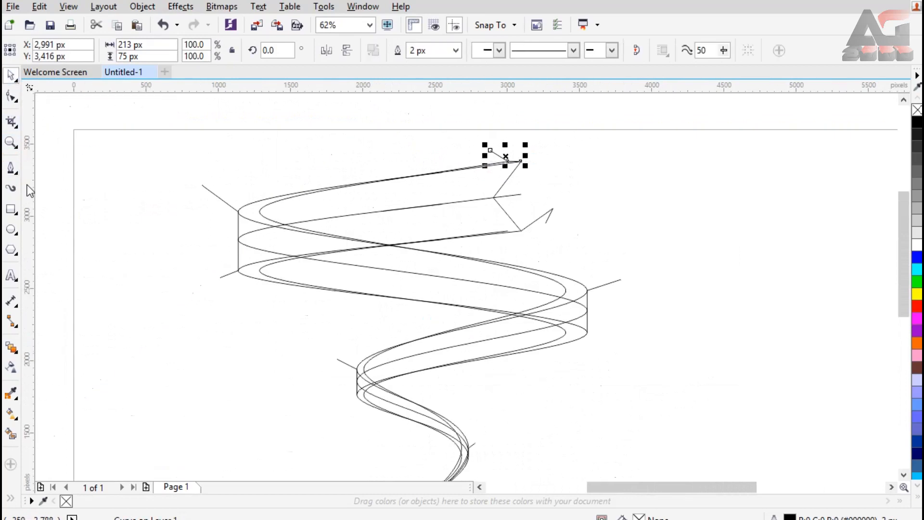
Delete the curve segments crossing the inside of the ribbon's top band with the Virtual Segment Delete tool
left_click(16, 128)
left_click(103, 154)
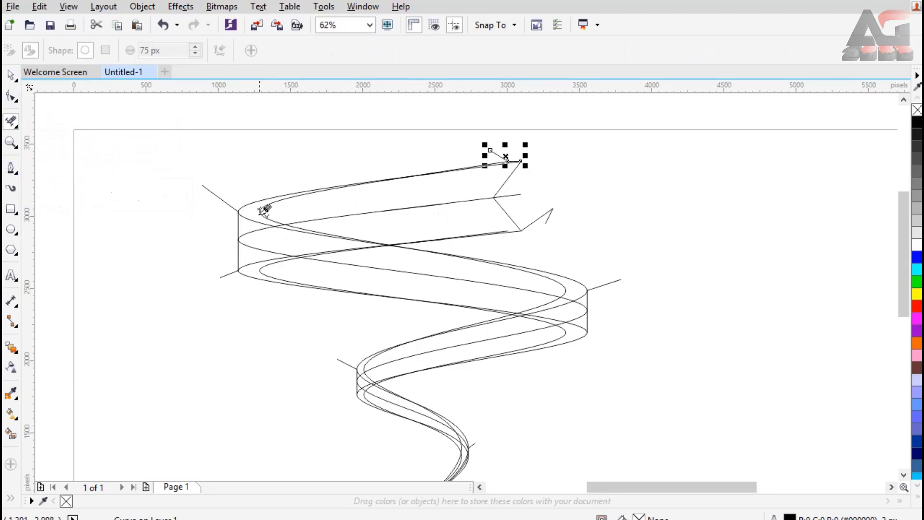
left_click_drag(256, 240, 281, 225)
left_click(408, 210)
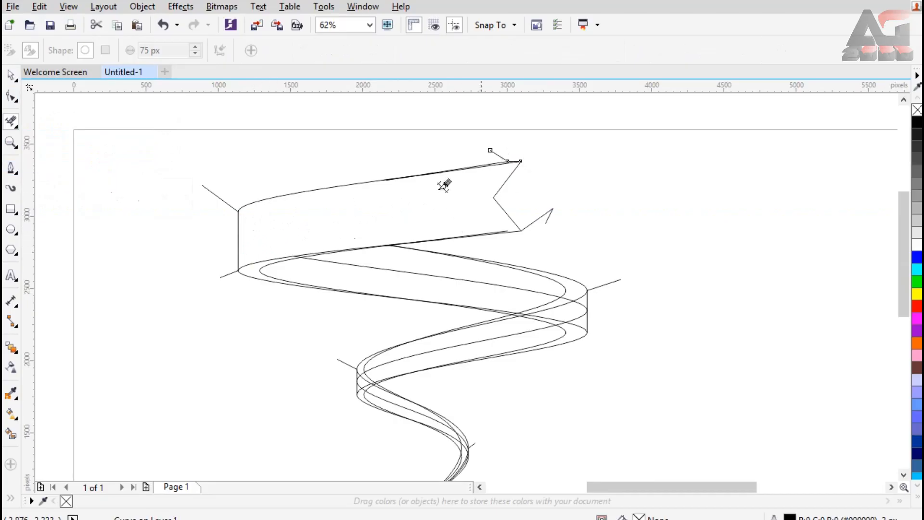
Delete the middle curve's segment and leftover stub inside the second band, and the small segment where the bands cross
left_click(356, 254)
scroll(356, 254, "up", 6)
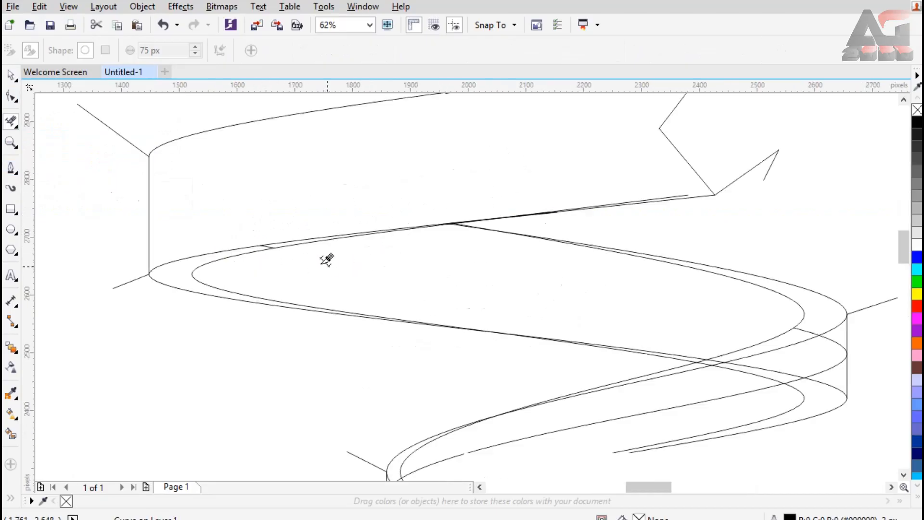
left_click(205, 225)
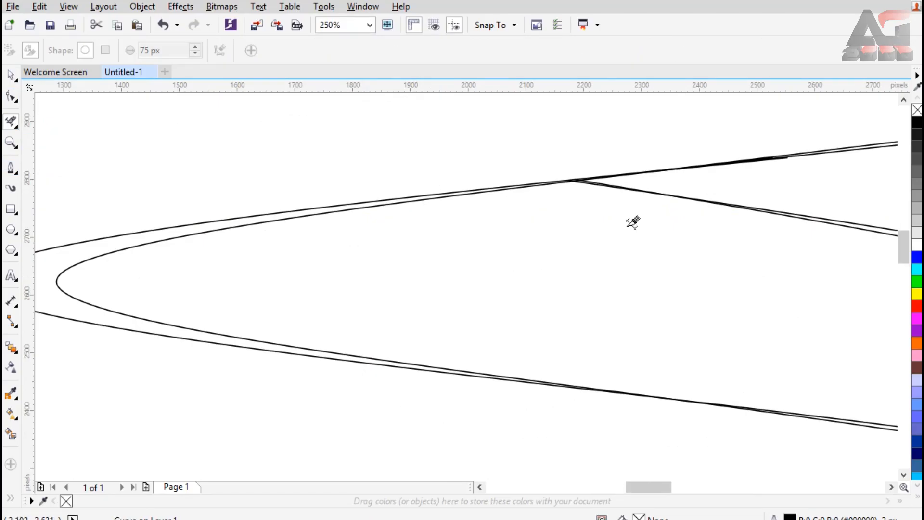
scroll(595, 186, "up", 5)
left_click(553, 159)
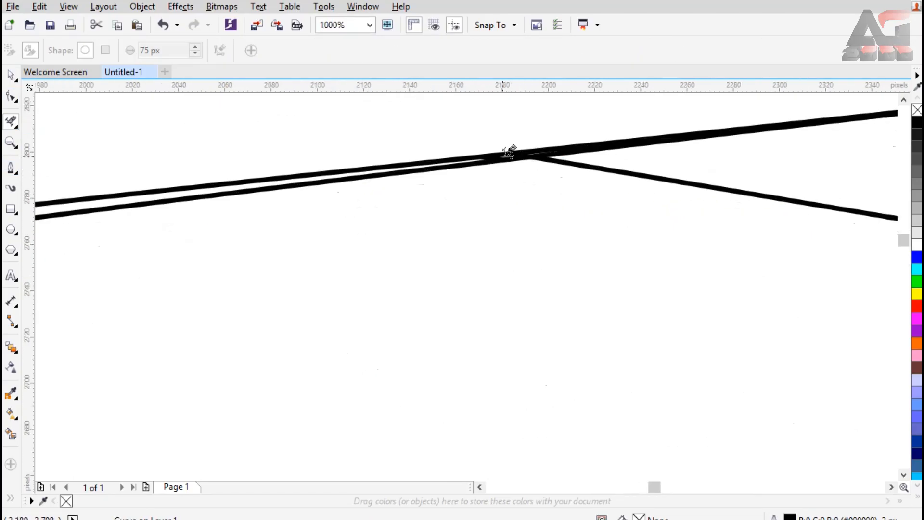
Delete the surplus curve end along the top band's lower edge and the short stub under its upper edge
scroll(486, 152, "up", 3)
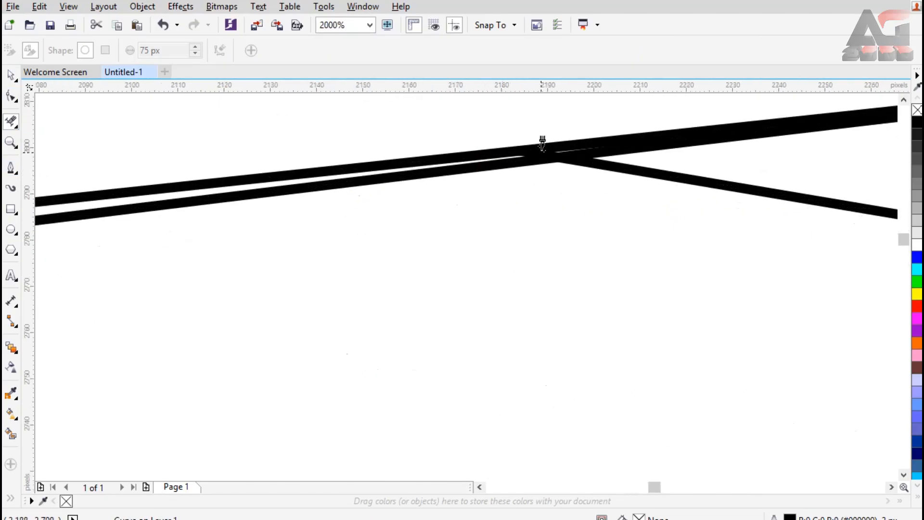
scroll(541, 187, "down", 8)
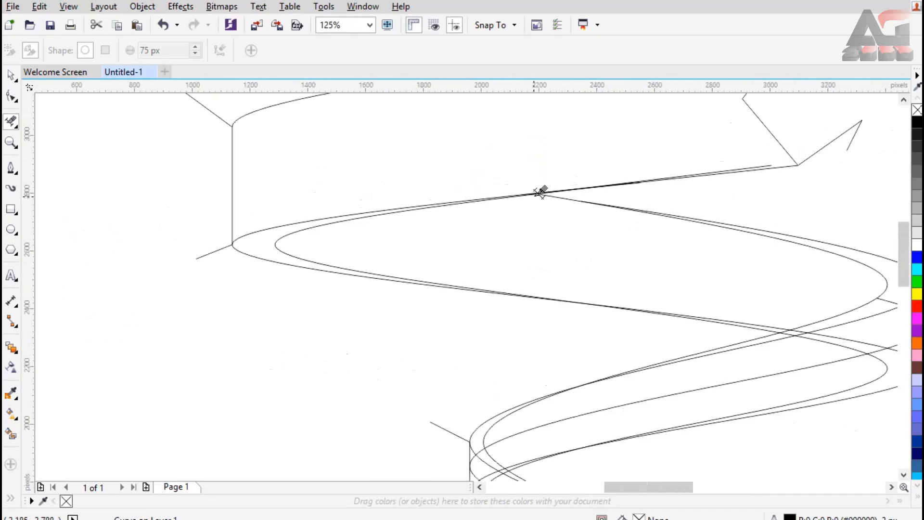
scroll(780, 153, "up", 3)
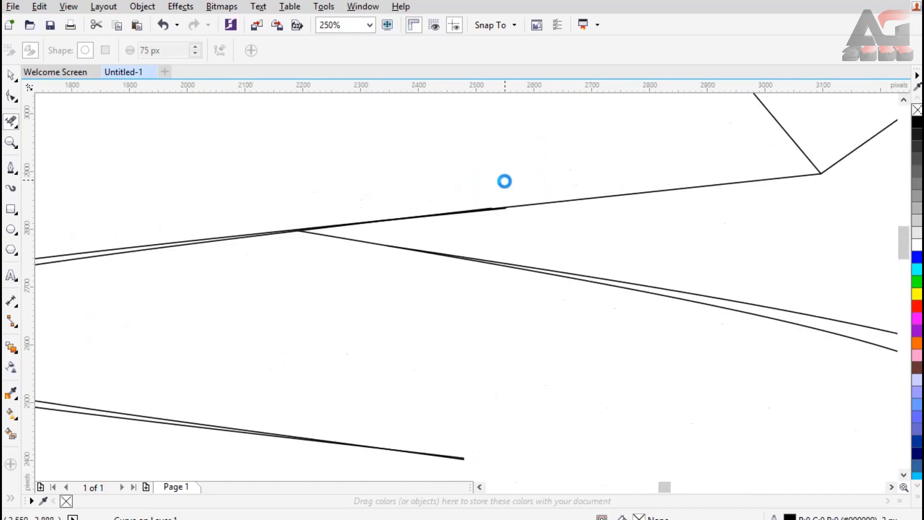
scroll(492, 204, "up", 3)
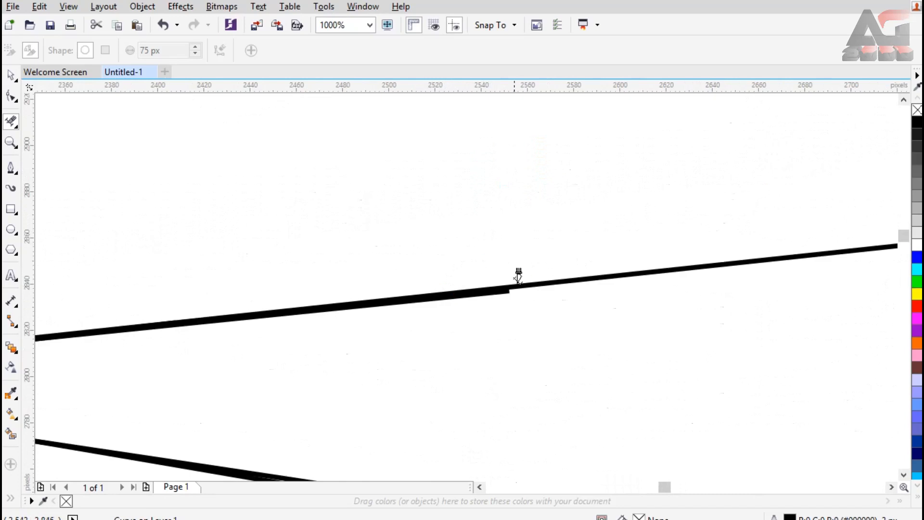
scroll(499, 249, "down", 4)
scroll(492, 112, "up", 2)
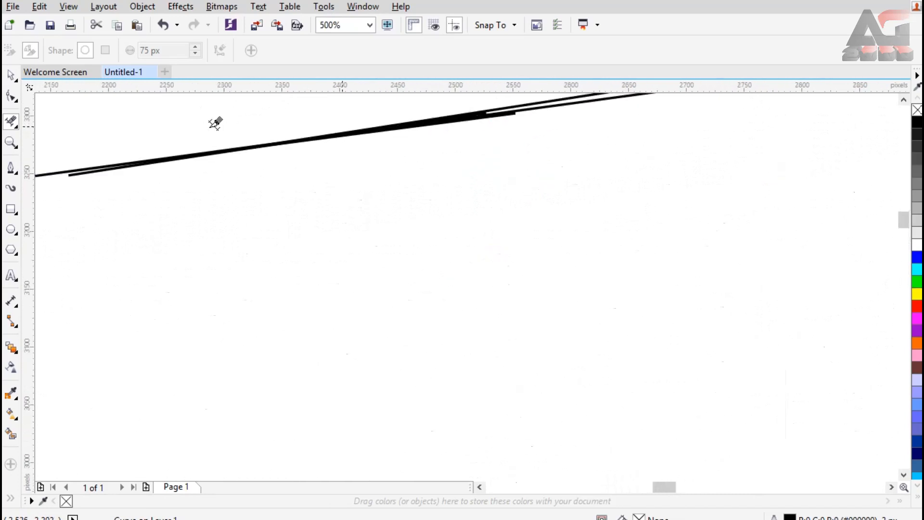
left_click_drag(83, 168, 76, 171)
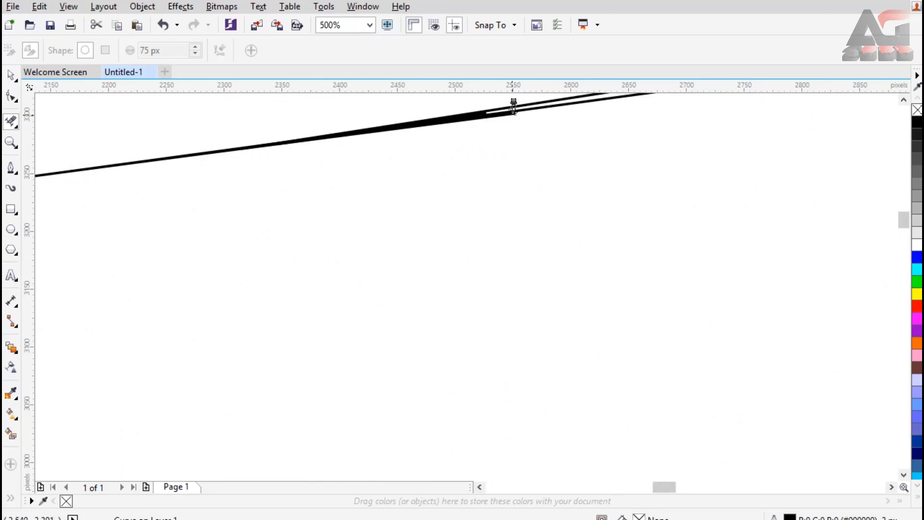
Delete the middle and inner curve segments crossing the inside of the band below the ribbon's large right bend
scroll(534, 142, "down", 2)
scroll(542, 120, "down", 1)
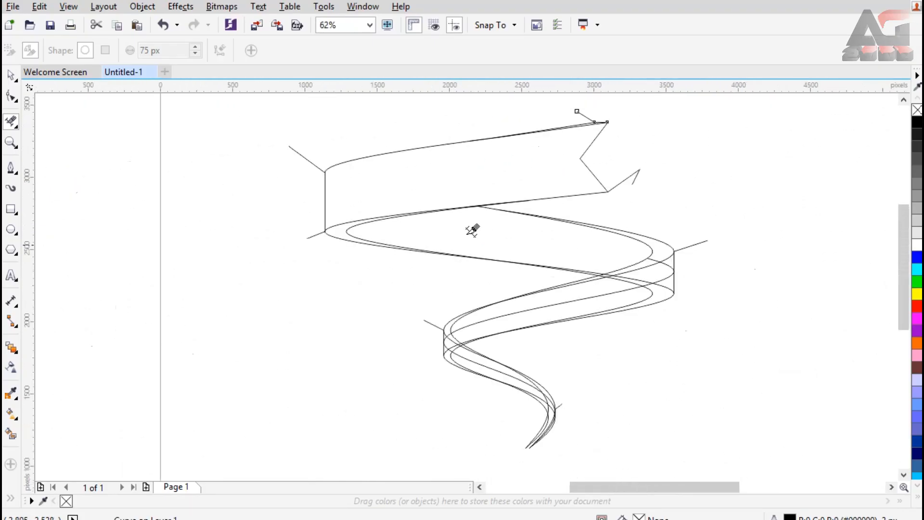
scroll(658, 248, "up", 1)
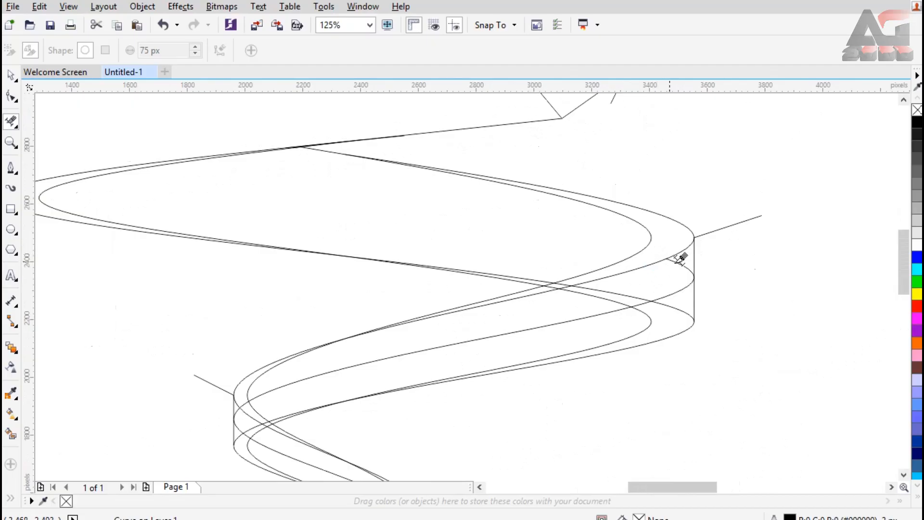
left_click_drag(665, 283, 607, 315)
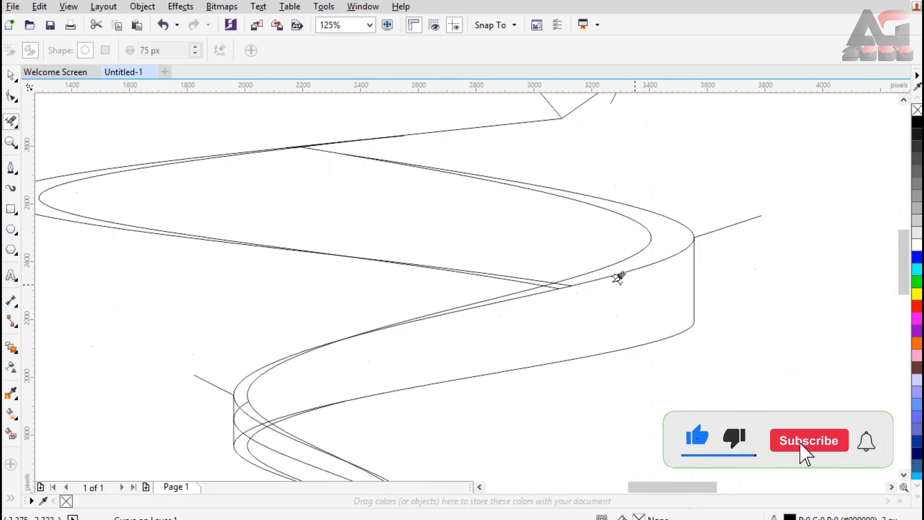
Delete the inner and middle curve segments inside the band at the lower left bend, keeping the band's outer edge
left_click(246, 400)
key("ctrl+z")
left_click(250, 400)
left_click(246, 393)
left_click(243, 403)
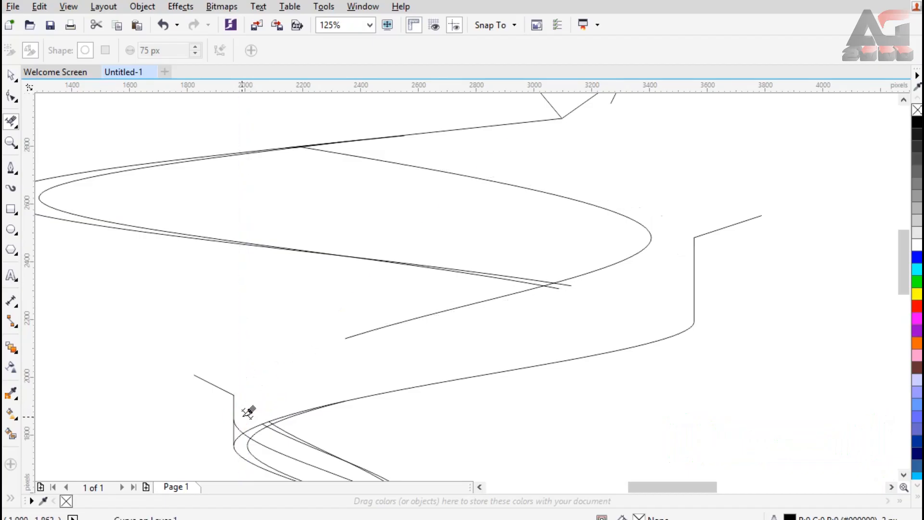
key("ctrl+z")
left_click(245, 402)
left_click(239, 408)
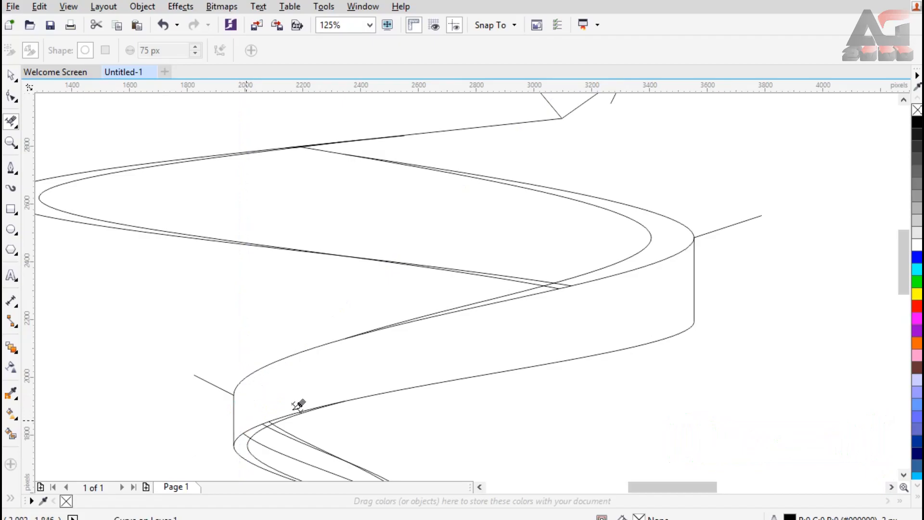
Delete the two stubs crossing the right bend's rim and the duplicate line where the back band meets its inner edge
scroll(399, 374, "down", 1)
scroll(481, 330, "up", 3)
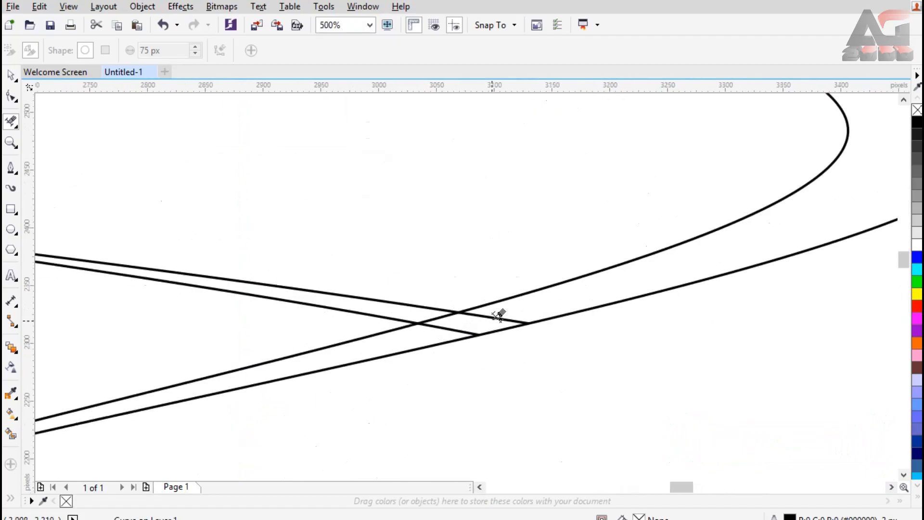
left_click(492, 318)
left_click(444, 328)
scroll(501, 249, "down", 1)
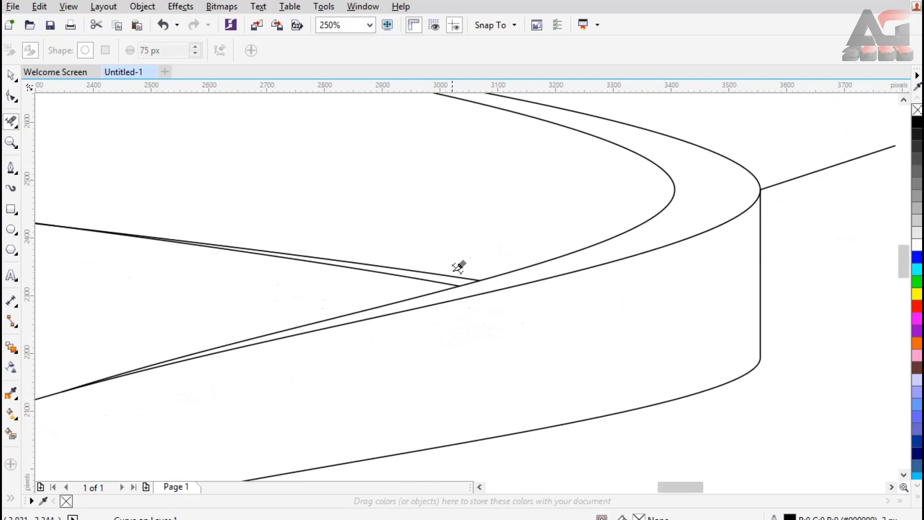
left_click(451, 276)
scroll(510, 334, "down", 1)
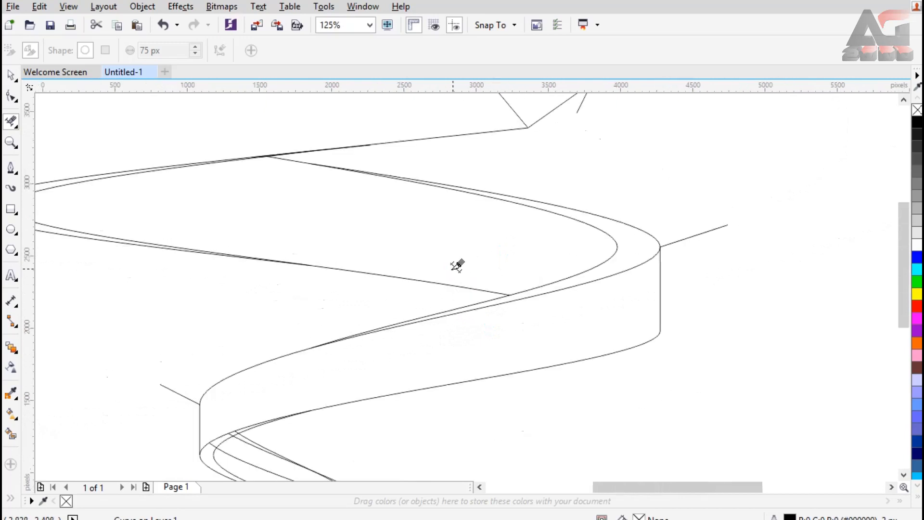
Delete the middle curve and the surplus line ends at the fold inside the lower left bend
scroll(458, 265, "down", 1)
scroll(381, 381, "up", 2)
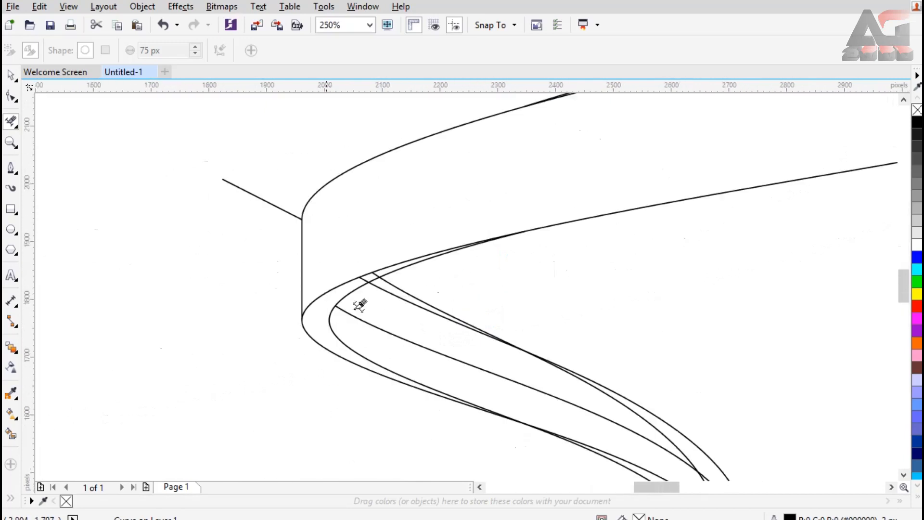
left_click(374, 319)
left_click(382, 279)
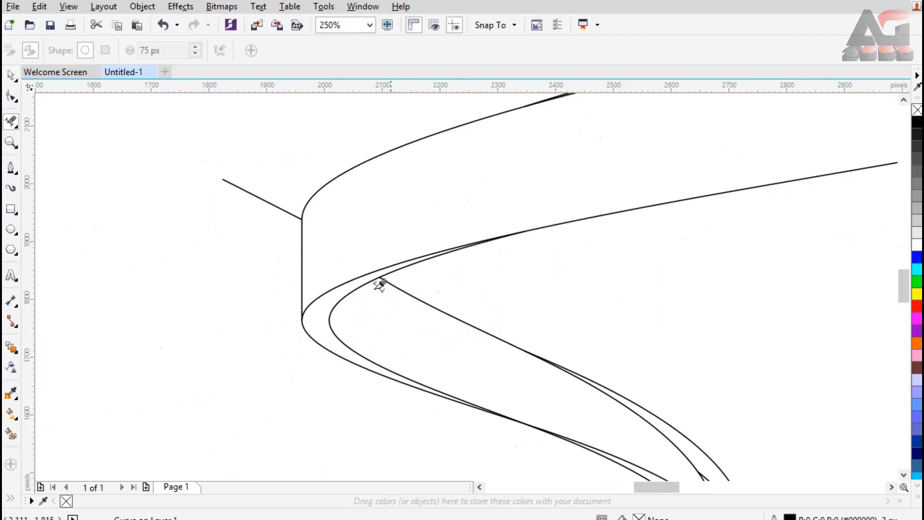
Delete the short middle curve piece and the overlapping outer curve segment inside the lowest band above the tip bend
scroll(559, 392, "down", 1)
scroll(564, 393, "up", 1)
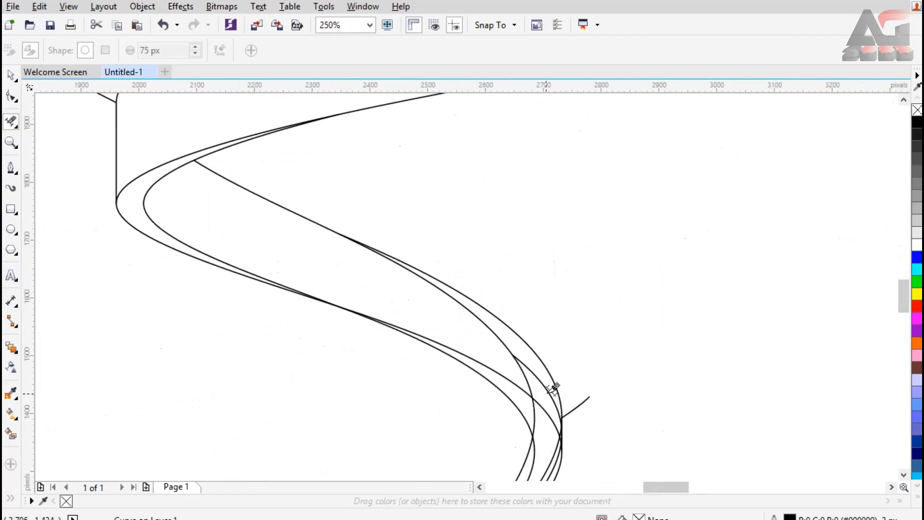
left_click(553, 396)
left_click(511, 376)
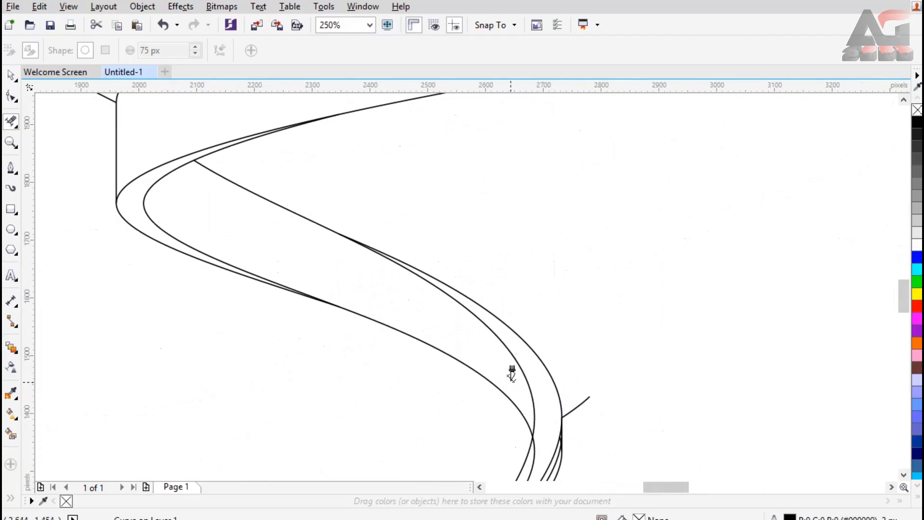
Delete the middle curve segments beside the tip bend's short vertical line and the surplus inner curve below the crossing
scroll(525, 422, "down", 1)
scroll(509, 427, "up", 1)
scroll(535, 387, "up", 1)
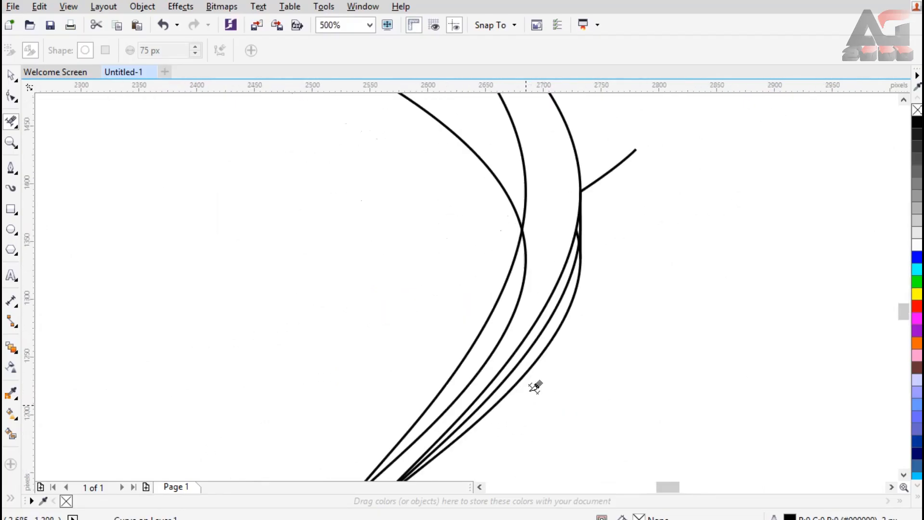
left_click(557, 310)
scroll(581, 224, "up", 1)
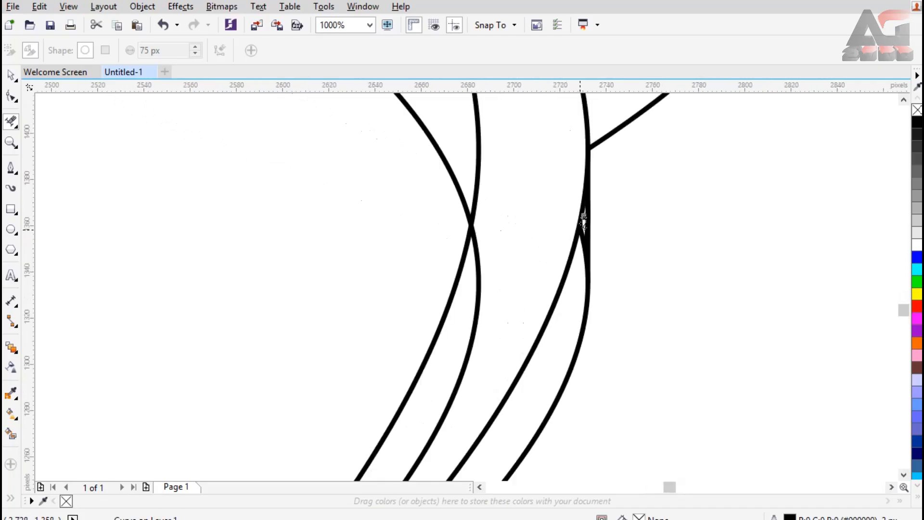
left_click(588, 247)
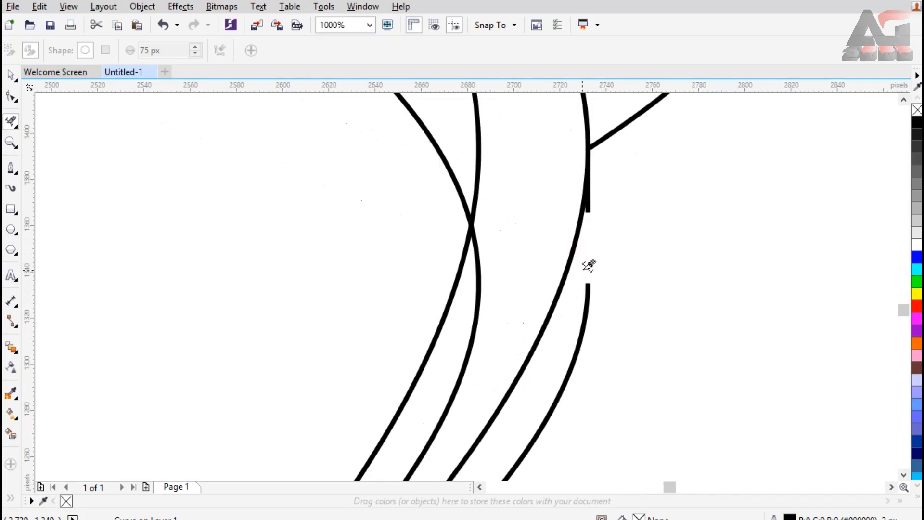
key("ctrl+z")
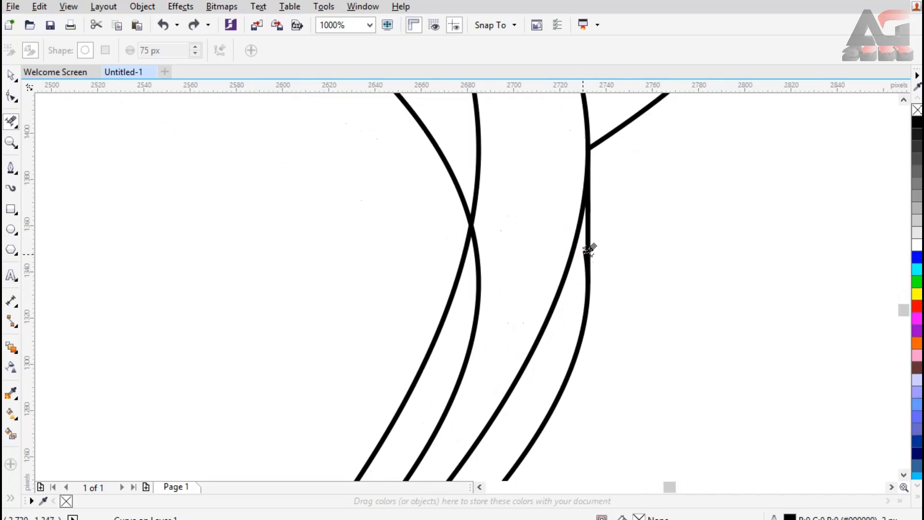
left_click(588, 247)
scroll(486, 287, "down", 2)
scroll(512, 276, "down", 1)
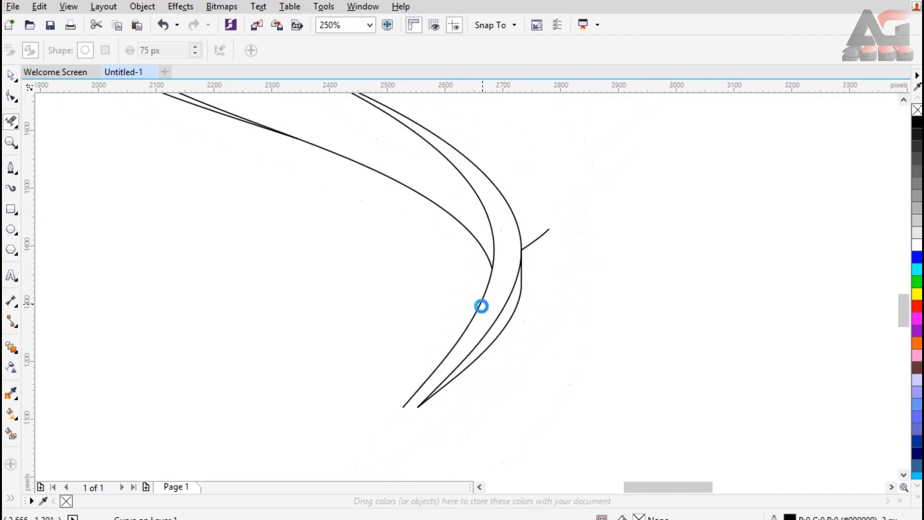
Inspect the ribbon's top edge for leftover overlapping segments and fit the whole drawing in view
scroll(481, 305, "down", 2)
scroll(470, 210, "down", 1)
scroll(462, 180, "up", 3)
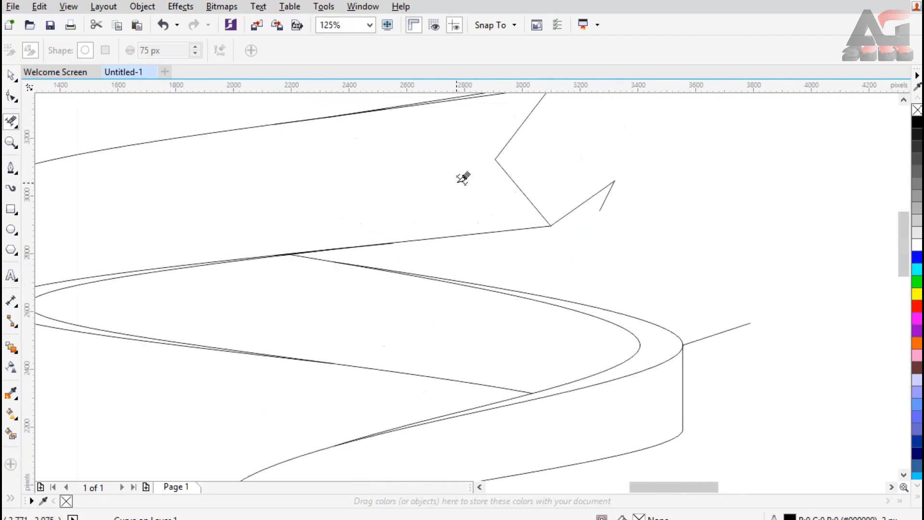
scroll(491, 219, "down", 2)
scroll(428, 154, "up", 2)
scroll(478, 169, "up", 3)
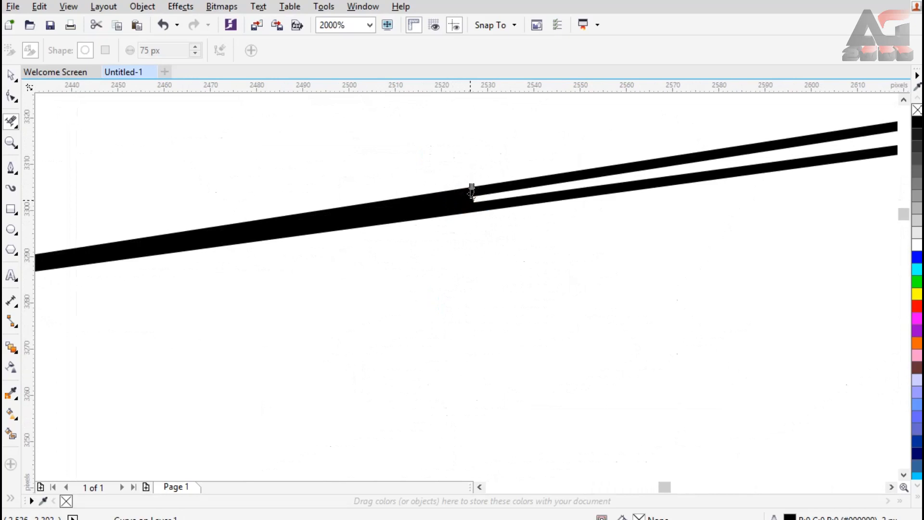
scroll(472, 192, "down", 3)
left_click(369, 24)
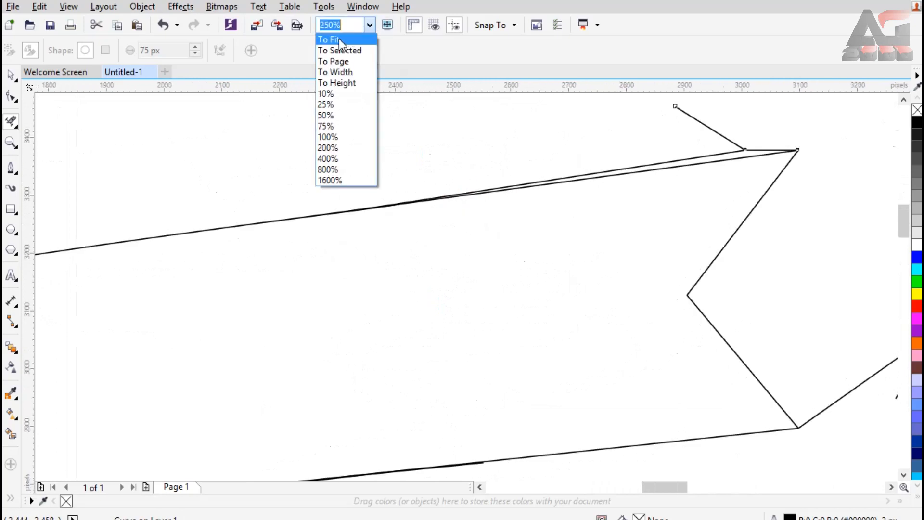
left_click(341, 40)
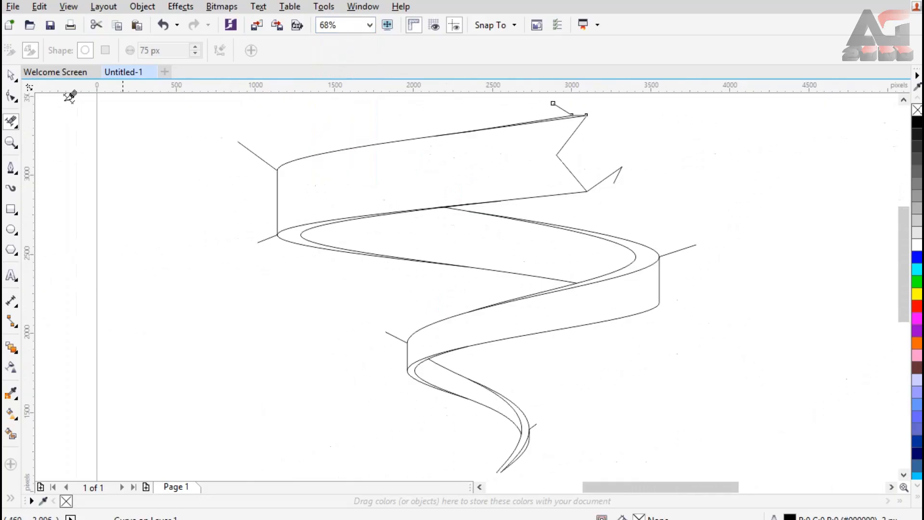
Move the end nodes of the two outer tip curves onto the inner curve's end with the Shape tool, closing the tip
left_click(10, 75)
left_click(11, 98)
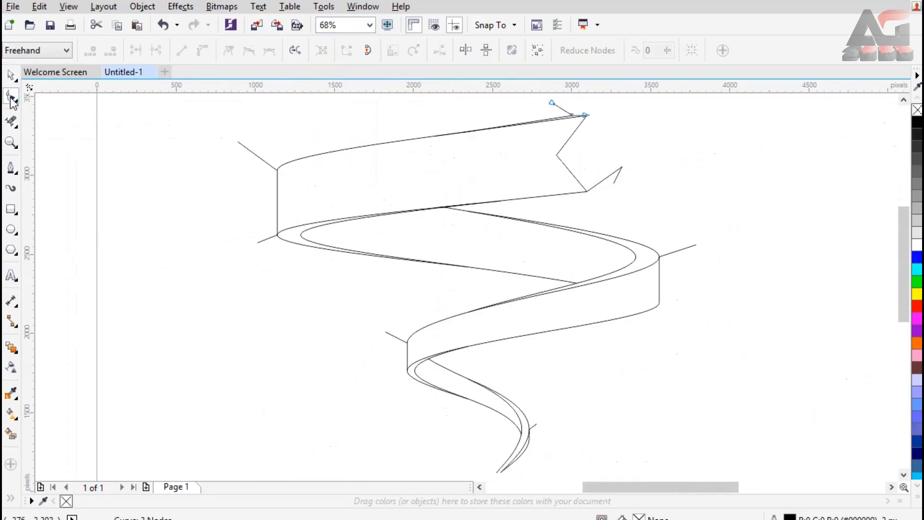
scroll(516, 471, "up", 3)
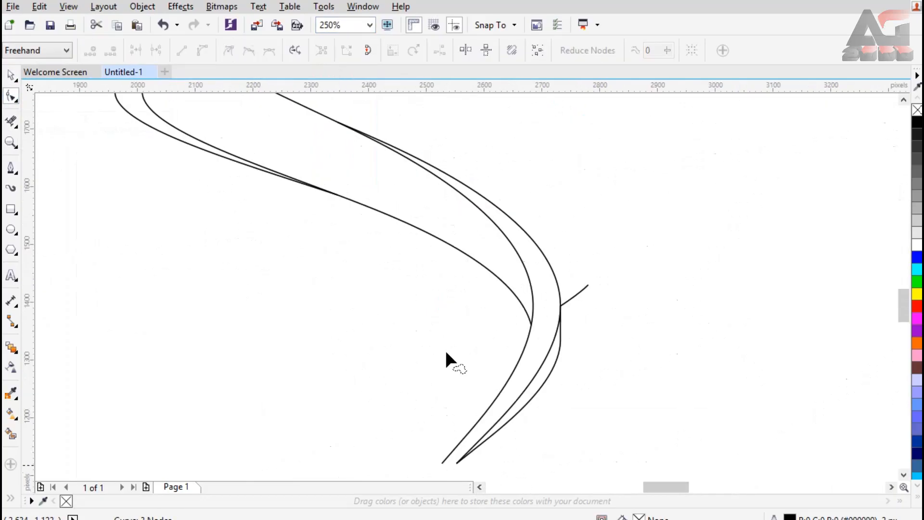
scroll(481, 429, "down", 1)
scroll(452, 363, "up", 3)
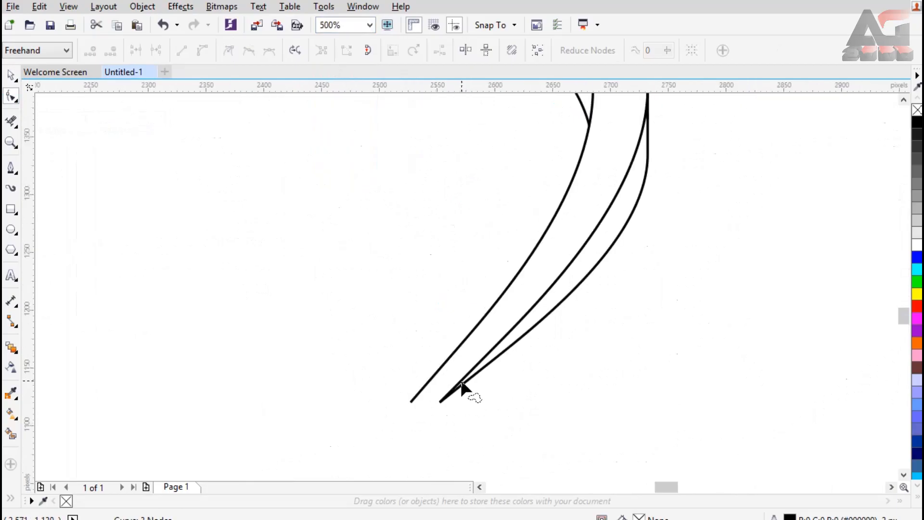
left_click(458, 391)
scroll(440, 402, "up", 2)
left_click_drag(439, 423, 323, 421)
left_click(545, 325)
left_click_drag(440, 423, 321, 419)
scroll(424, 452, "down", 4)
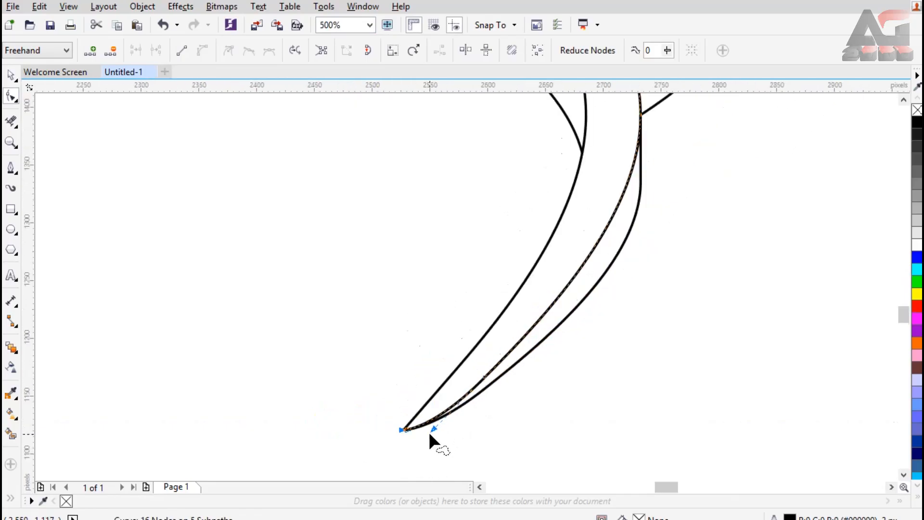
Select all the ribbon's curves and lines and group them
scroll(430, 435, "down", 2)
left_click(370, 25)
left_click(341, 37)
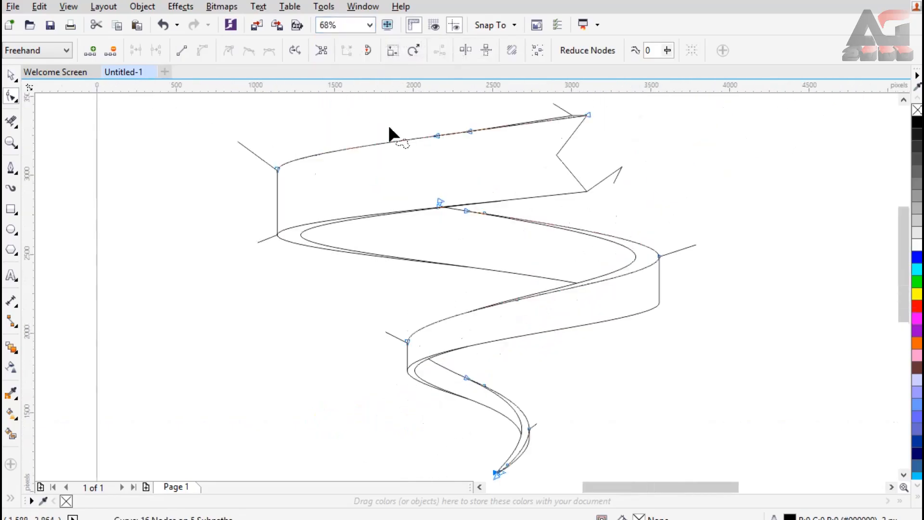
left_click(11, 75)
scroll(335, 140, "down", 2)
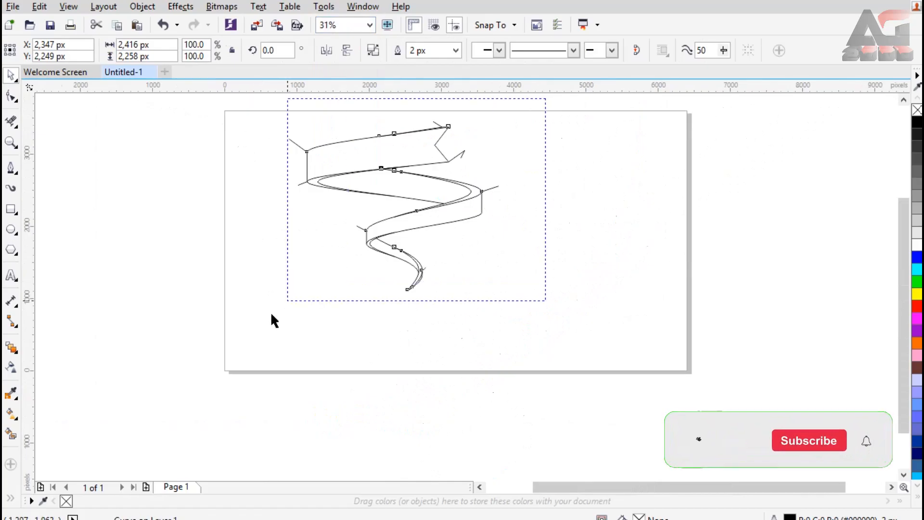
key("ctrl+a")
right_click(367, 172)
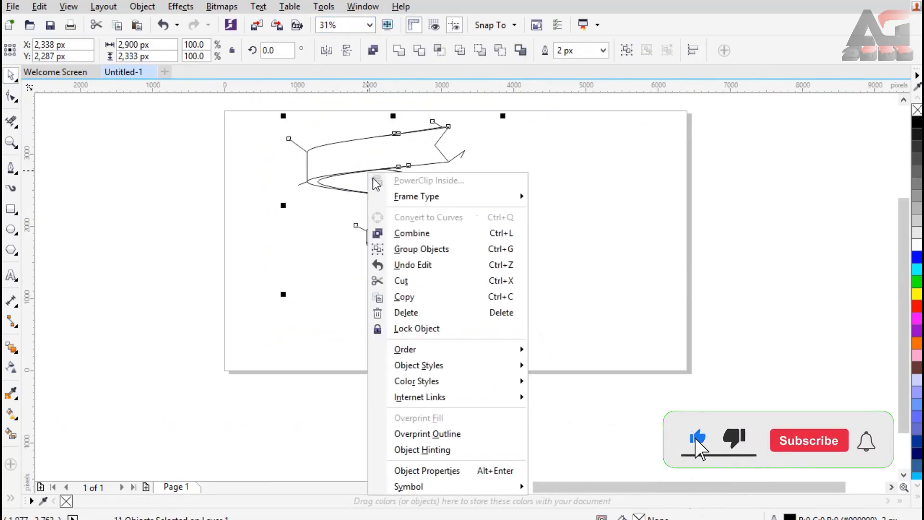
left_click(382, 249)
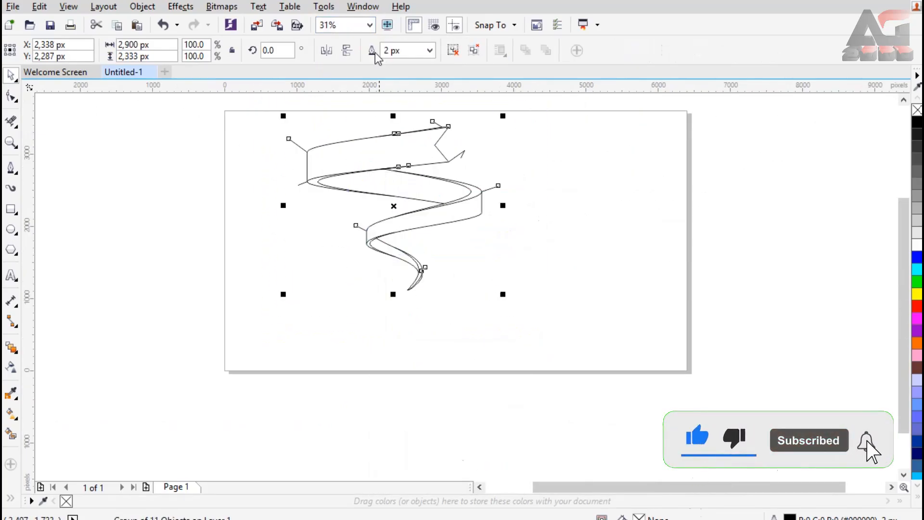
Use Smart Fill to fill the ribbon's top band, middle front band, lower inner panel and three narrow bend rims in light violet-blue
left_click(369, 25)
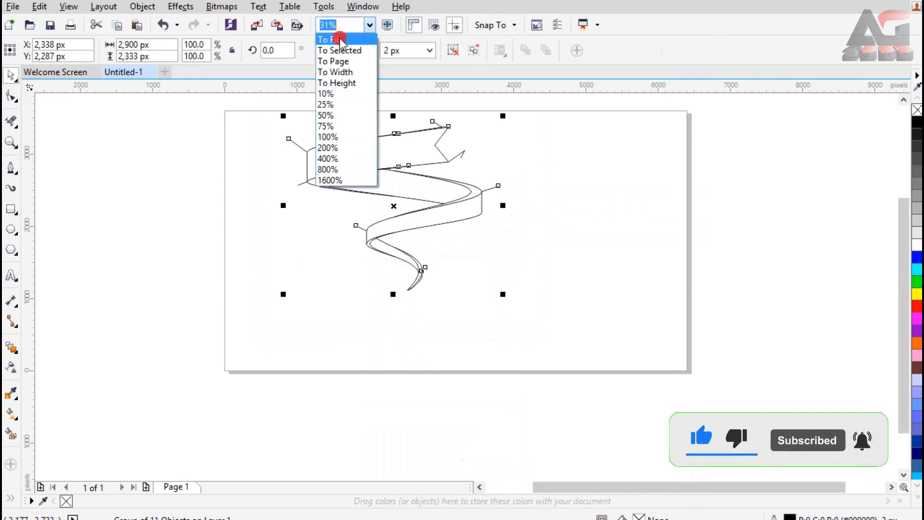
left_click(340, 40)
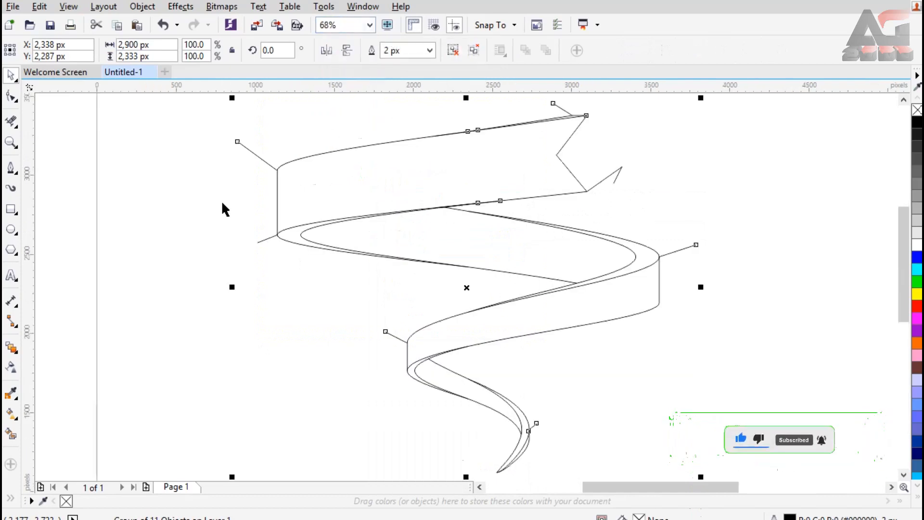
left_click(12, 436)
left_click(490, 164)
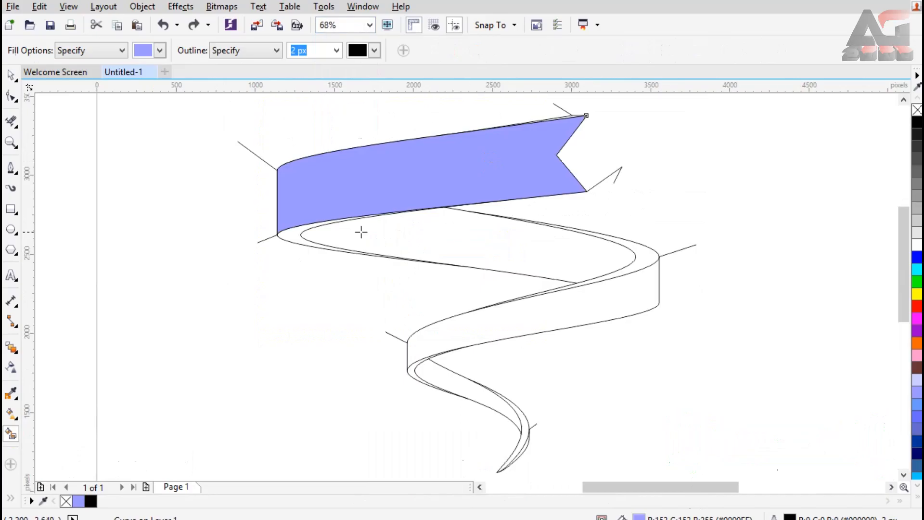
left_click(295, 232)
left_click(598, 296)
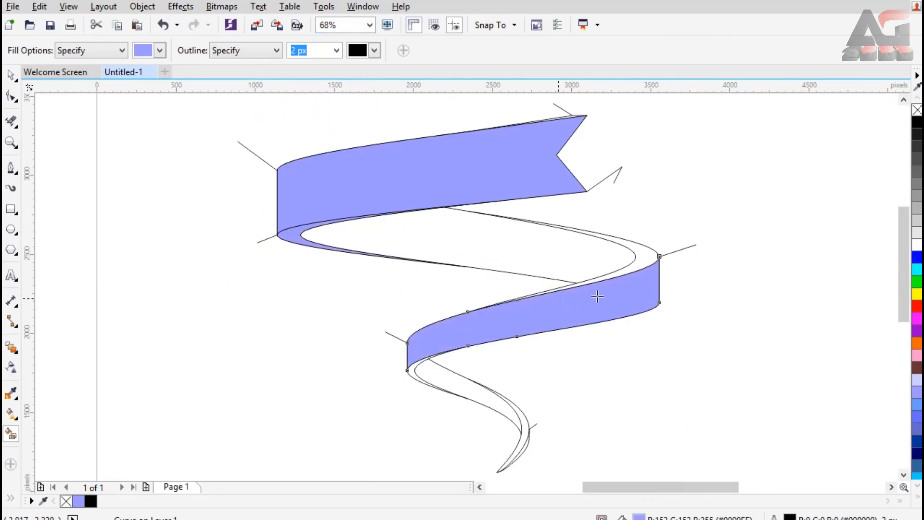
left_click(654, 255)
left_click(444, 382)
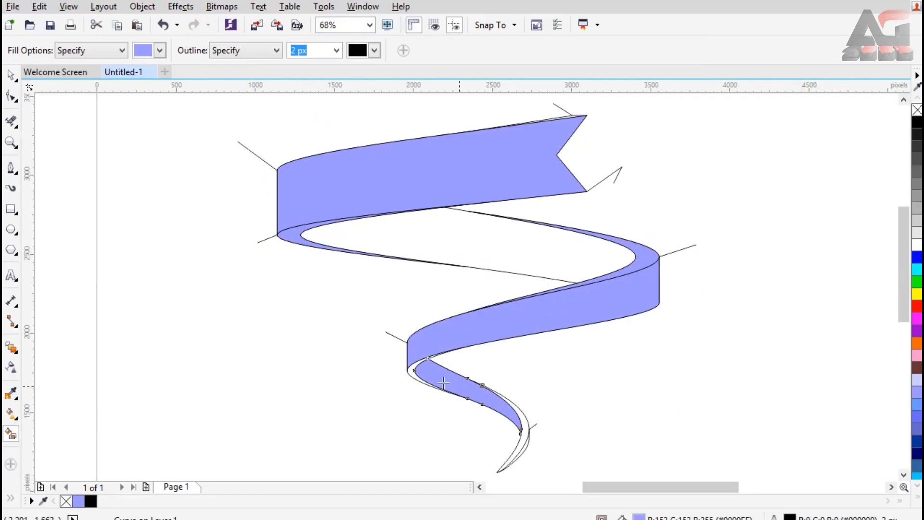
left_click(412, 370)
Smart-fill the tapering tip's strips and the large back panel behind the top band in the same light violet-blue
scroll(524, 431, "up", 4)
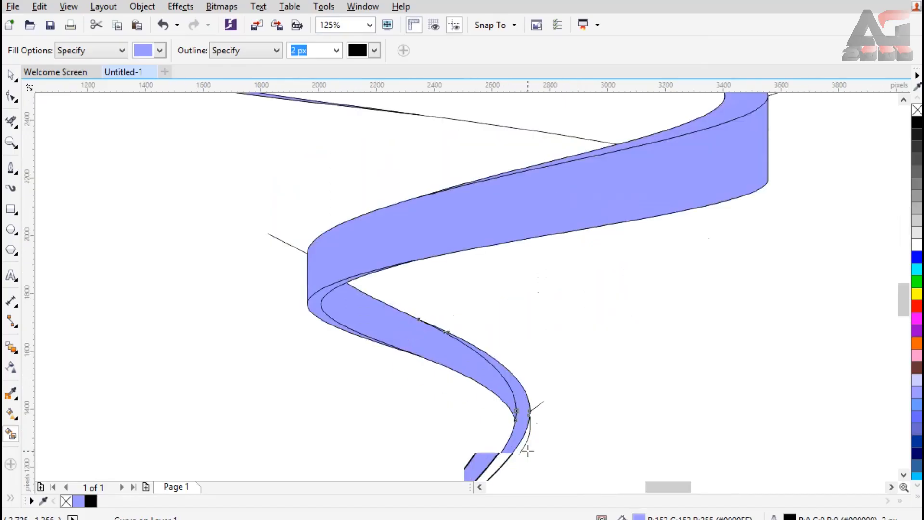
scroll(524, 429, "down", 4)
scroll(562, 133, "up", 4)
left_click(562, 136)
scroll(562, 136, "down", 4)
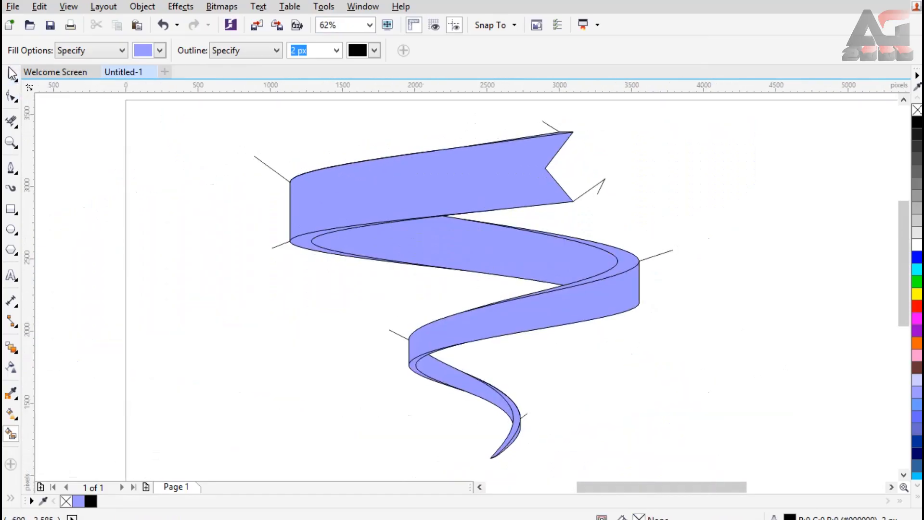
Move the grouped line outline off the filled ribbon and delete it
left_click(12, 76)
left_click(275, 172)
left_click_drag(275, 171, 647, 154)
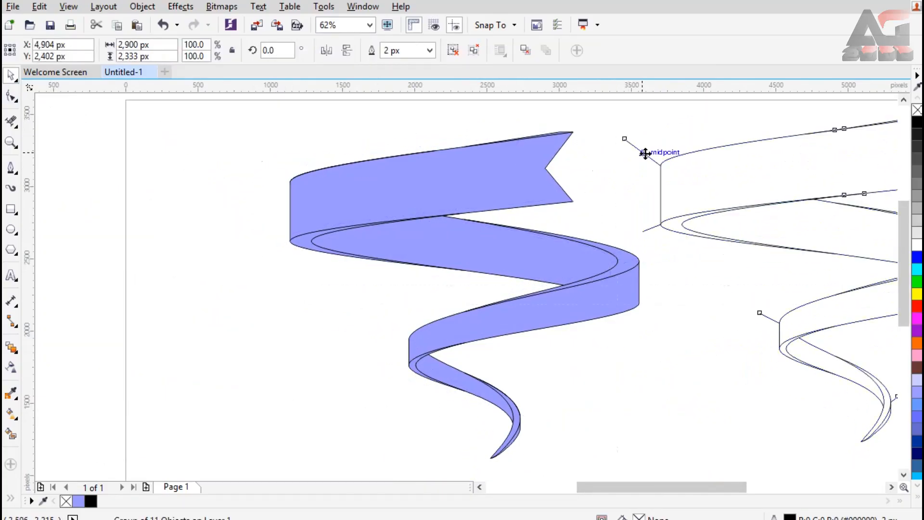
left_click_drag(620, 485, 651, 487)
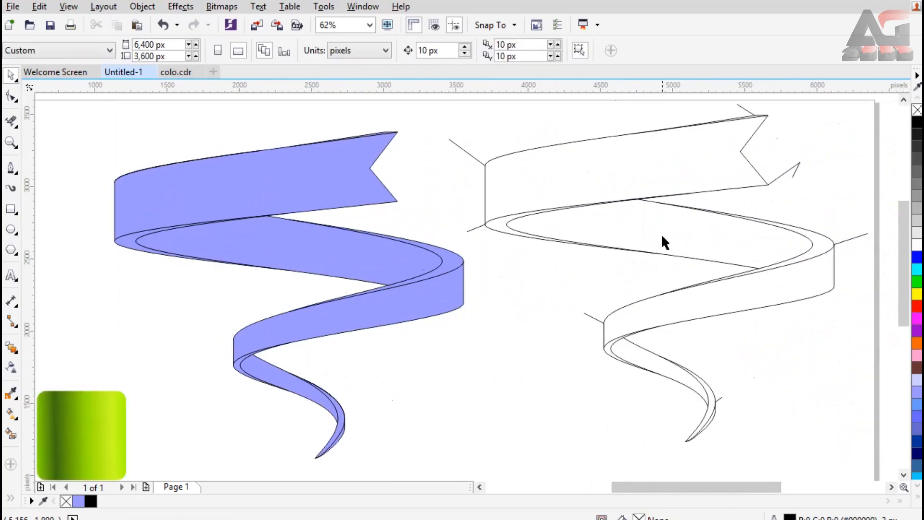
left_click(663, 239)
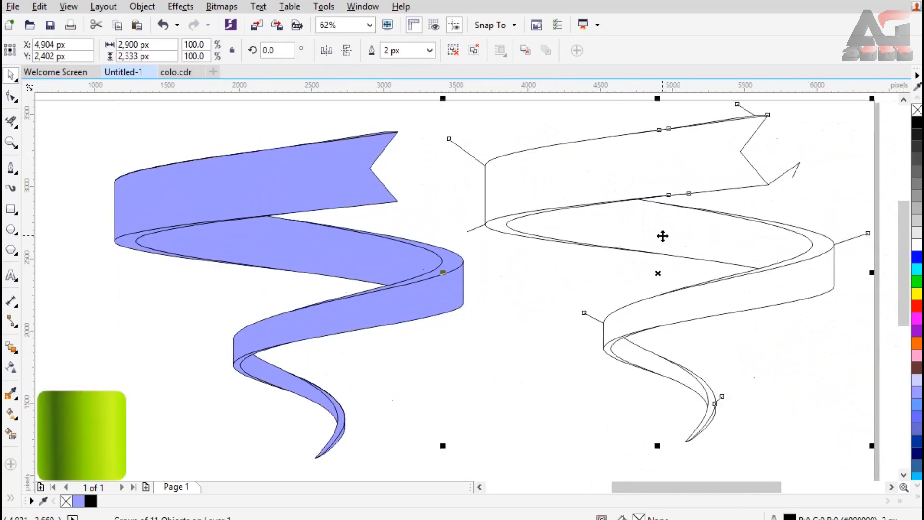
key("Delete")
left_click_drag(656, 485, 632, 487)
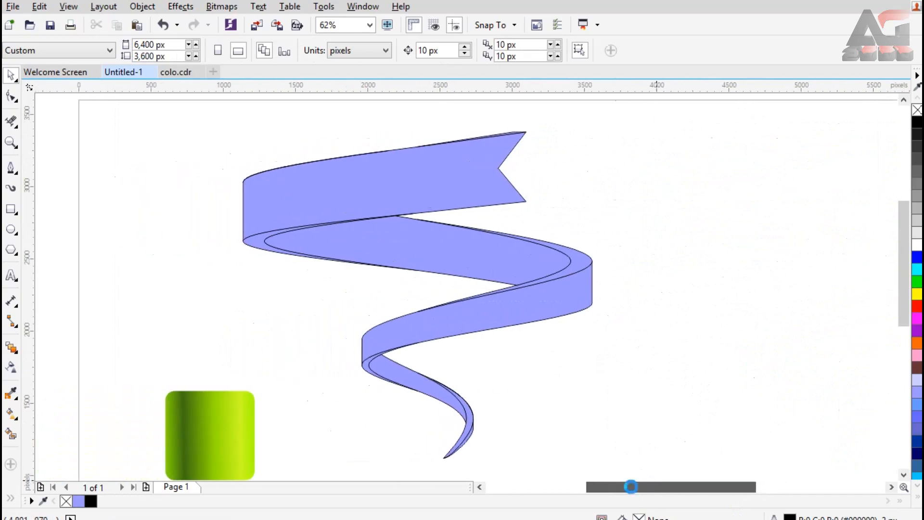
Copy the sample square's green fountain fill onto the ribbon's top band and middle front band
left_click(11, 417)
left_click(320, 198)
left_click(184, 48)
left_click(191, 421)
left_click(478, 311)
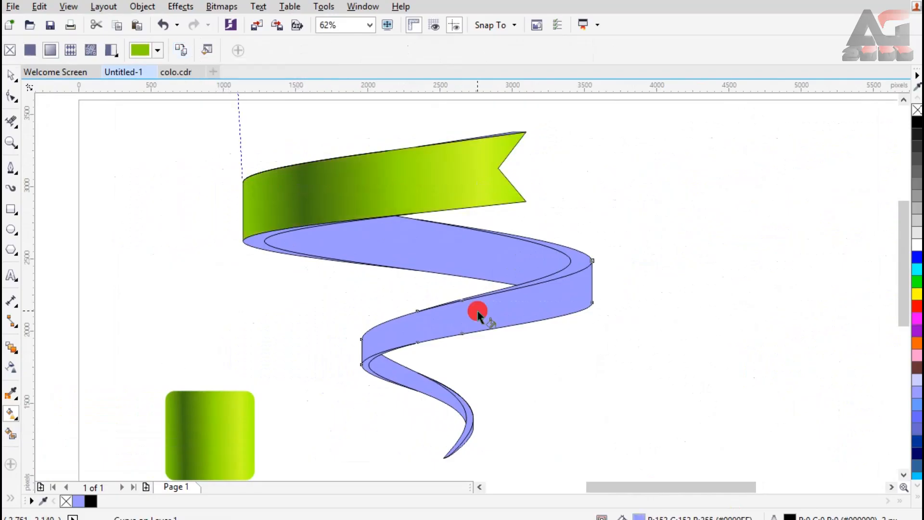
left_click(178, 50)
left_click(206, 424)
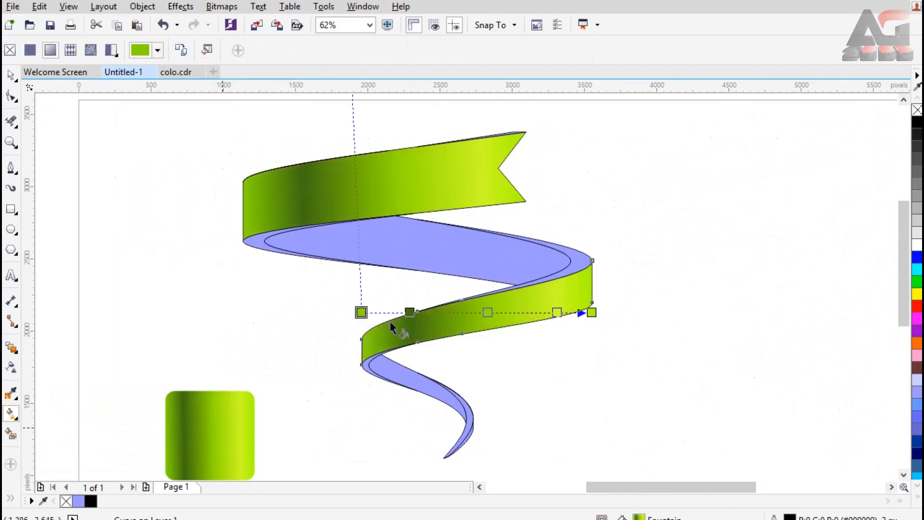
Lower both end handles of the top band's fountain fill and copy that fill onto the middle front band
left_click(442, 245)
left_click(322, 195)
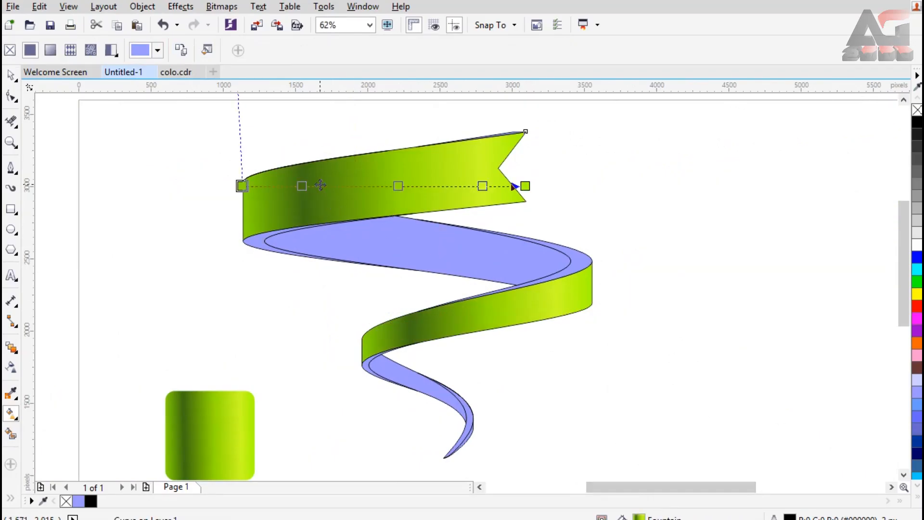
left_click_drag(241, 186, 243, 201)
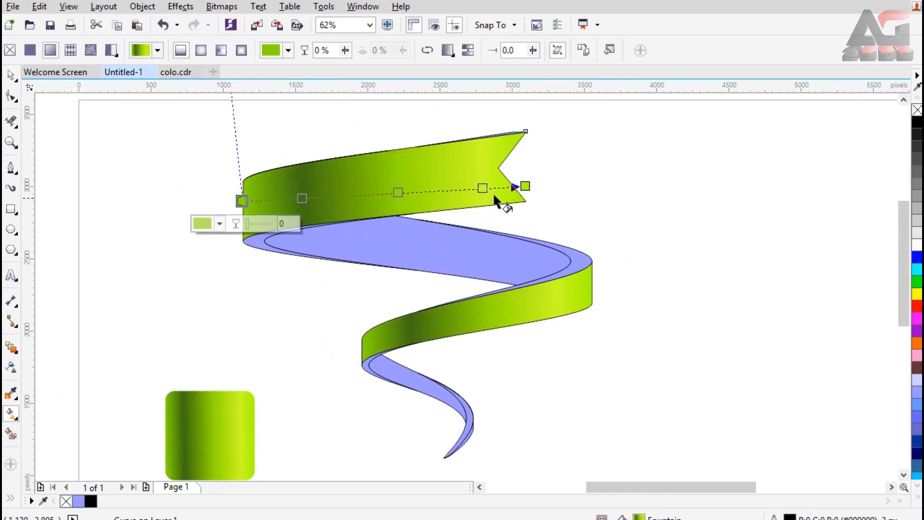
left_click_drag(525, 186, 526, 201)
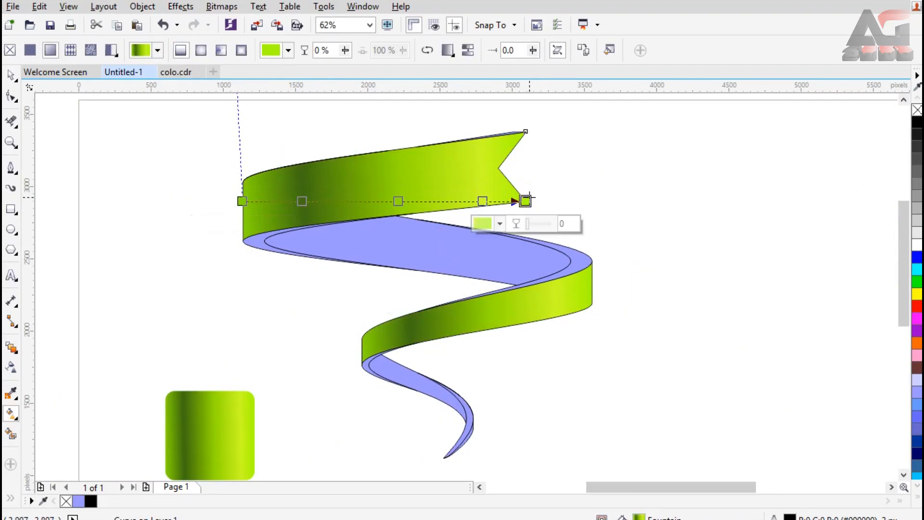
left_click(531, 287)
left_click(591, 51)
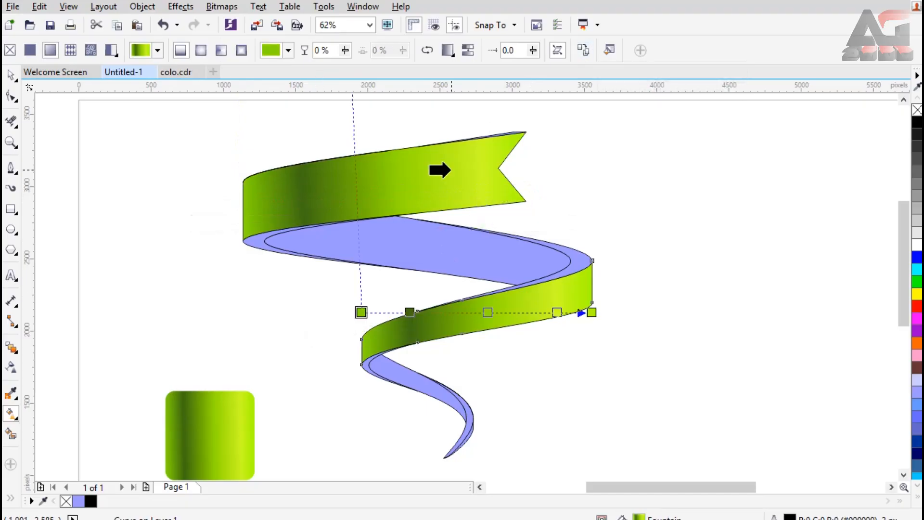
Copy the top band's fountain fill onto the large back panel, reverse it and adjust the gradient's end handles
left_click(431, 252)
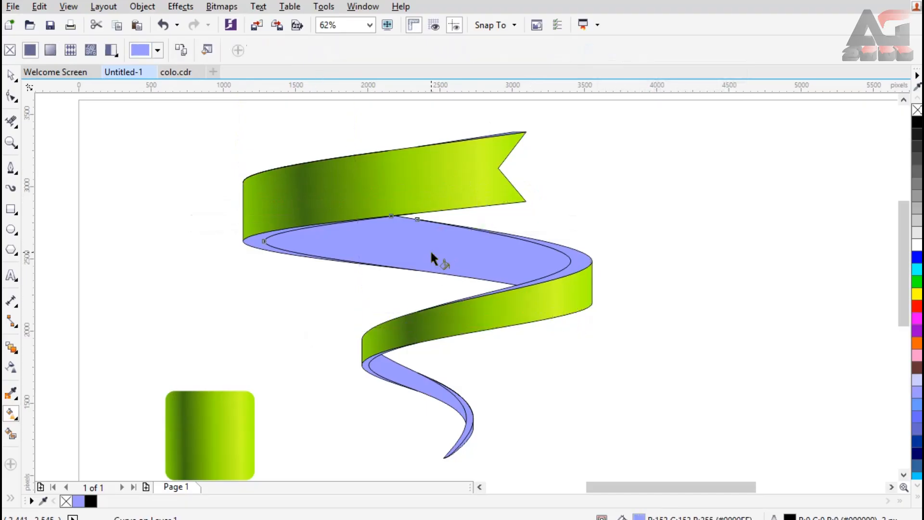
left_click(281, 194)
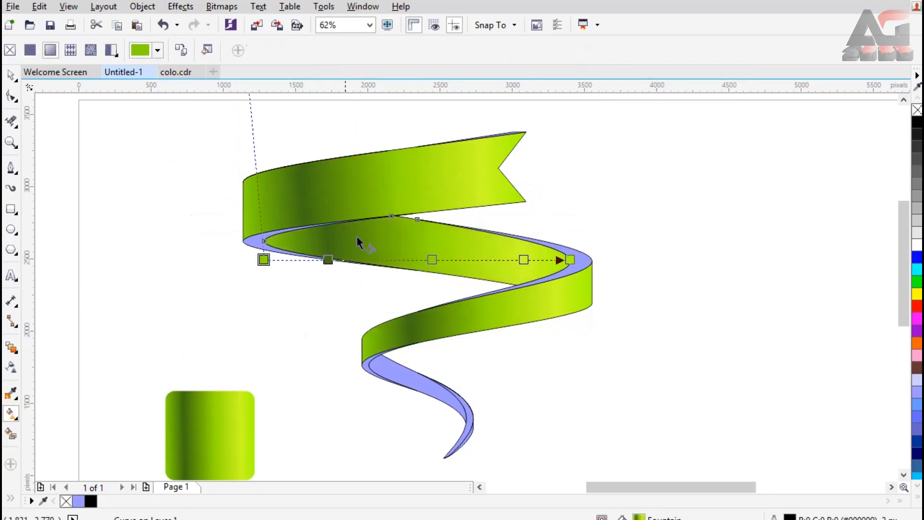
left_click(267, 244)
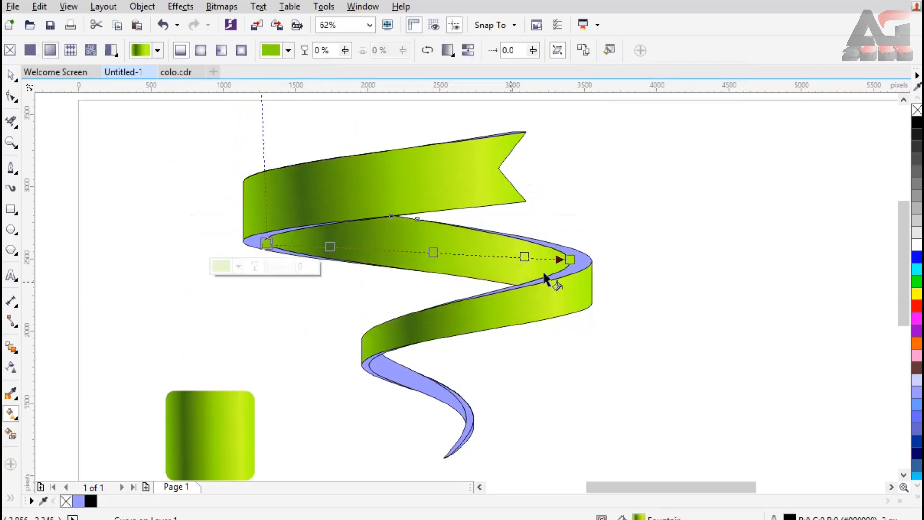
left_click(427, 51)
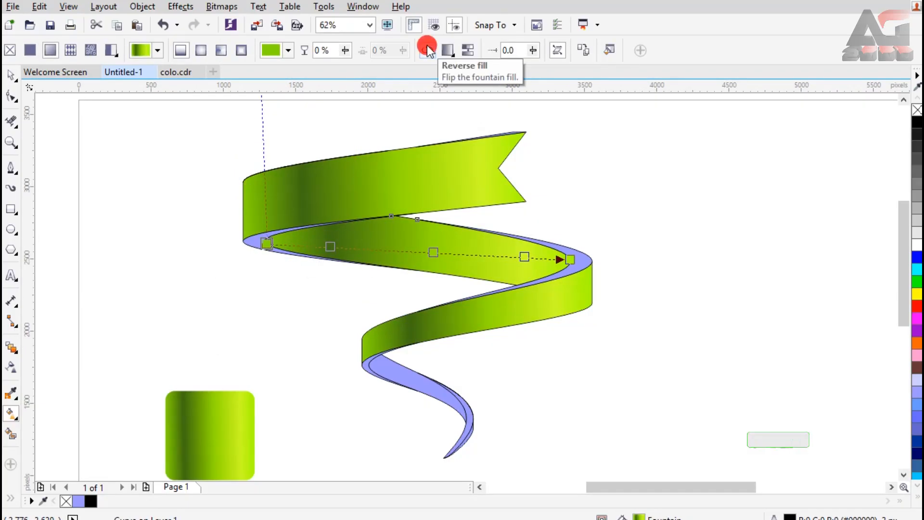
left_click_drag(571, 261, 579, 259)
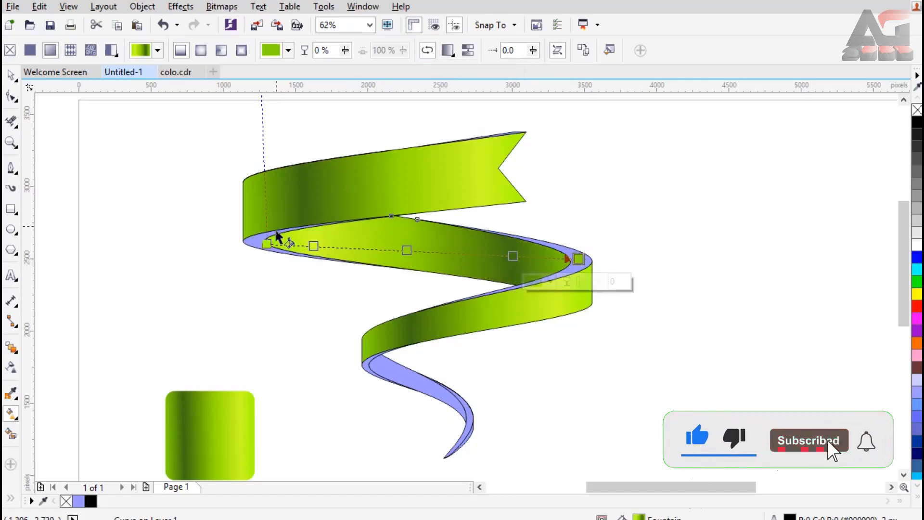
left_click(267, 244)
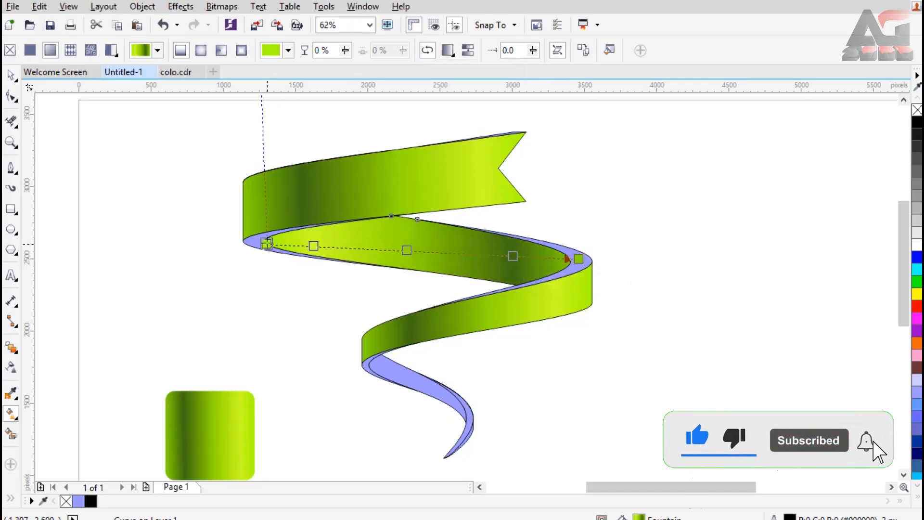
Copy the large back panel's reversed fountain fill onto the inner panel of the ribbon's lower tail
left_click(424, 388)
left_click(181, 50)
left_click(367, 264)
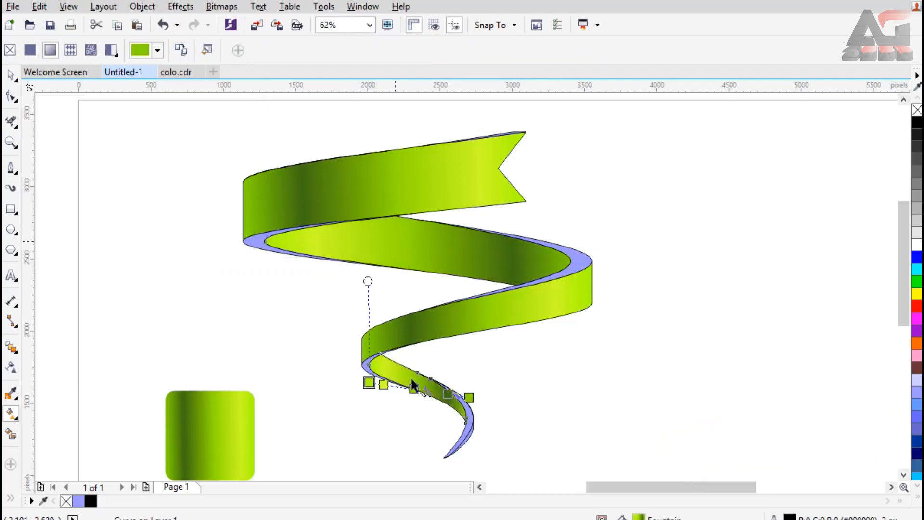
Copy the top band's green fountain fill onto the wide outer bend's rim and shift its gradient beyond the ribbon's outer edge
left_click(585, 262)
left_click(181, 50)
left_click(274, 188)
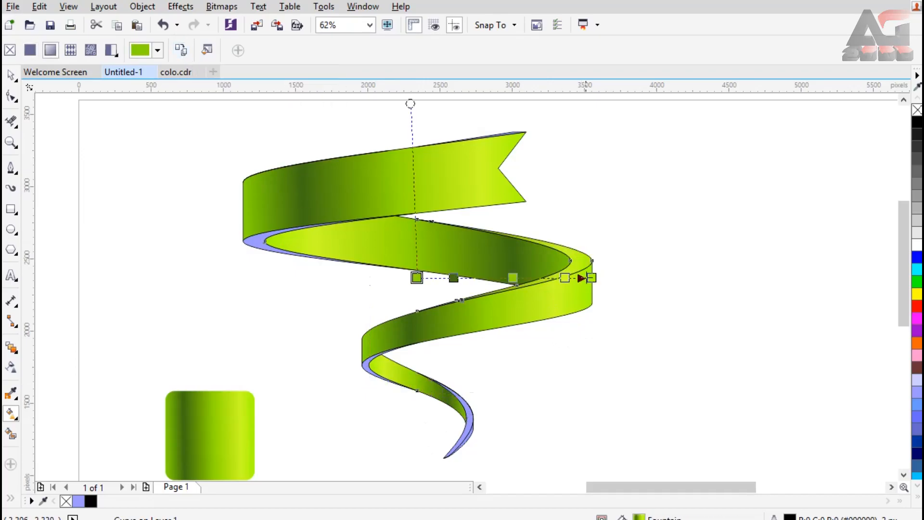
left_click_drag(489, 230, 633, 246)
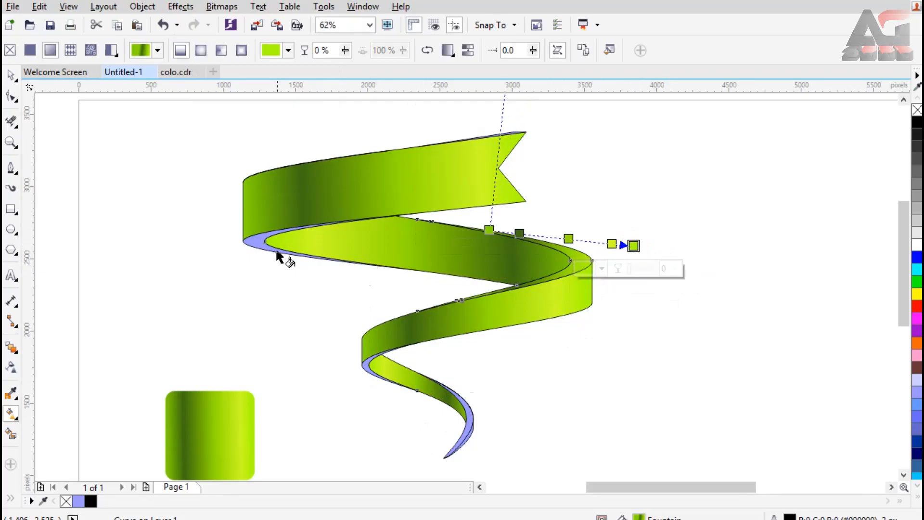
Copy the wide outer bend rim's fountain fill onto the narrow strip running down to the ribbon's tip
left_click(475, 425)
left_click(181, 50)
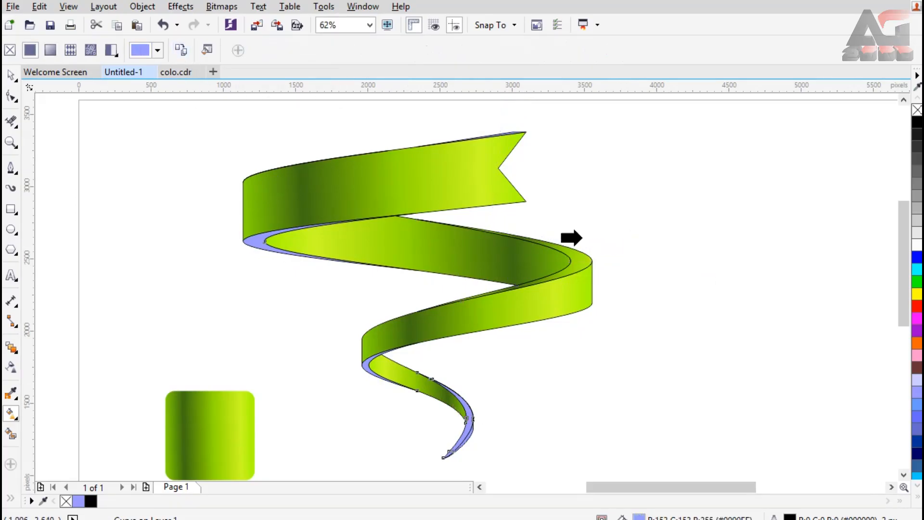
left_click(580, 256)
Copy the top band's fountain fill onto the rim below it and adjust the gradient so its dark node, at 19%, sits outside the bend
left_click(252, 239)
left_click(185, 50)
left_click(291, 196)
scroll(279, 250, "up", 1)
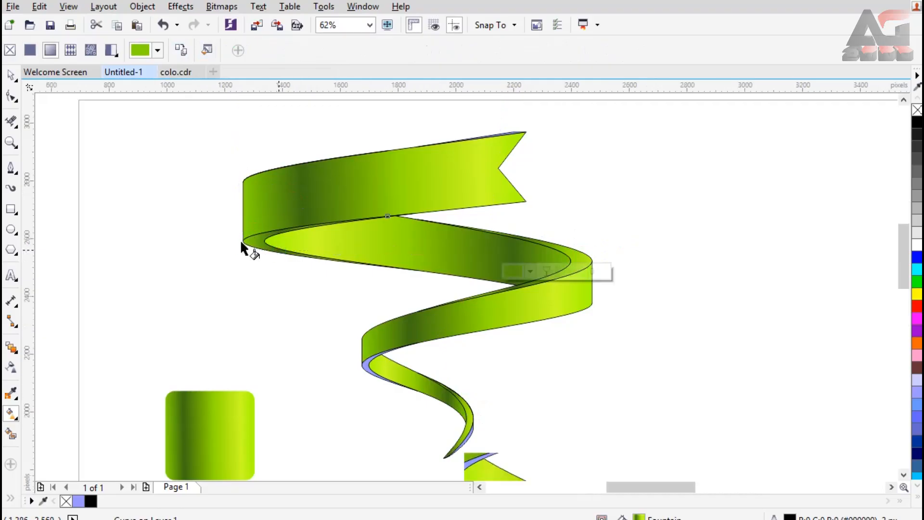
left_click_drag(182, 226, 632, 221)
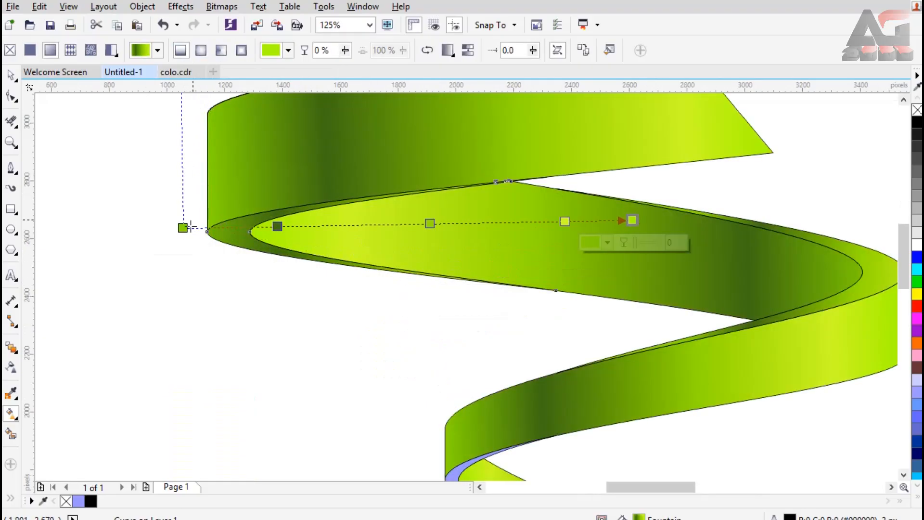
left_click_drag(183, 228, 92, 244)
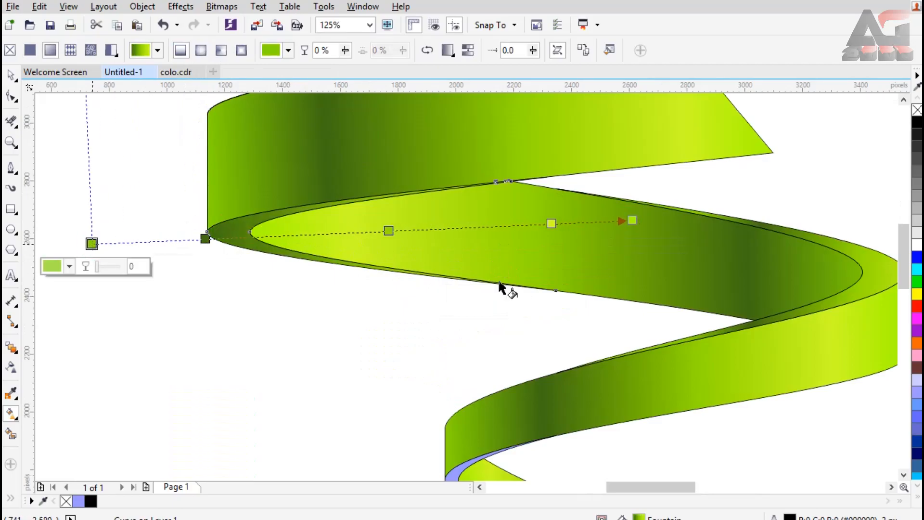
left_click_drag(632, 220, 625, 178)
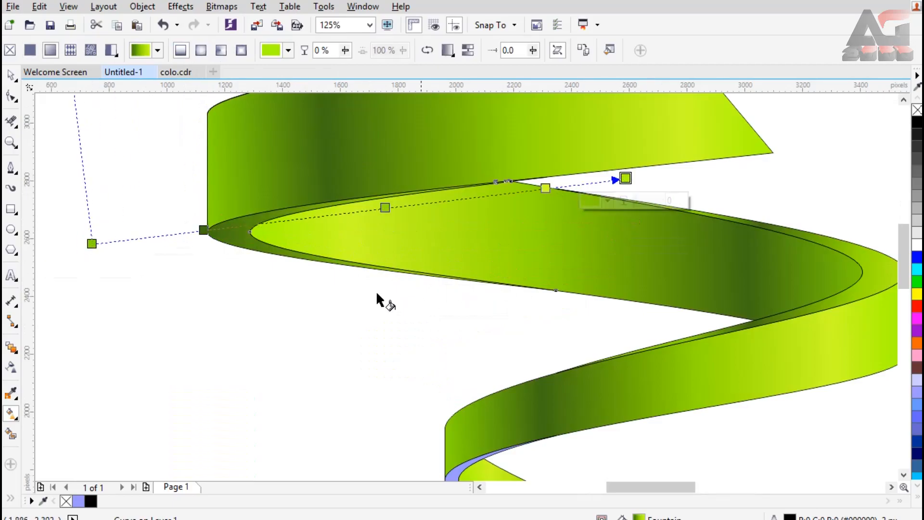
left_click(203, 230)
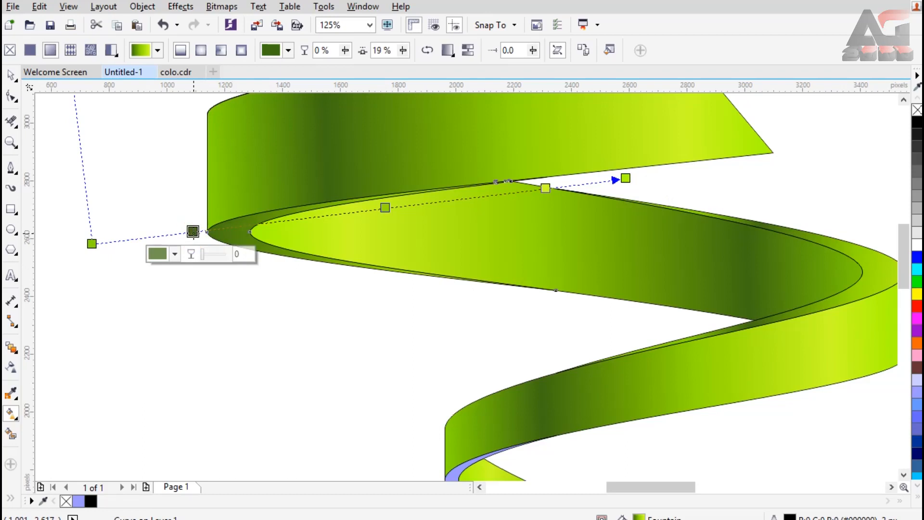
Copy the upper bend rim's adjusted fountain fill onto the small rim at the lower bend
scroll(247, 283, "down", 1)
scroll(350, 389, "up", 1)
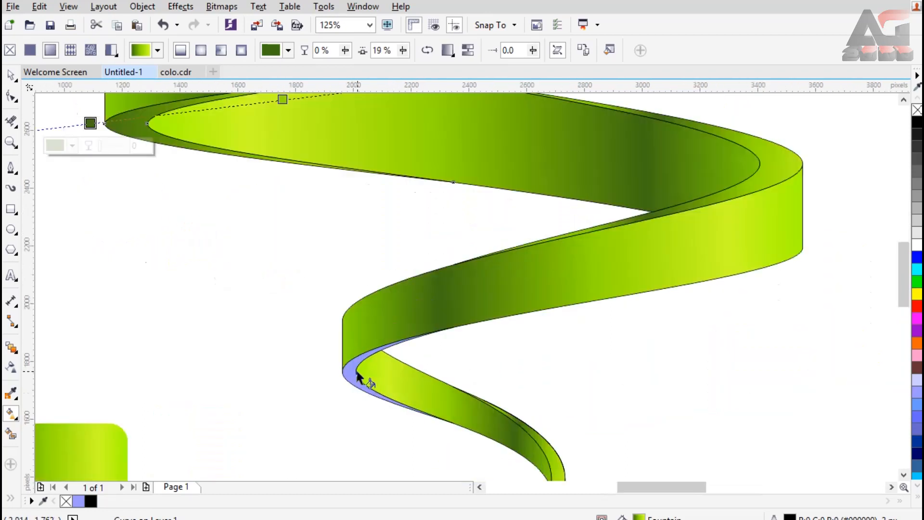
left_click(351, 370)
left_click(184, 54)
left_click(117, 123)
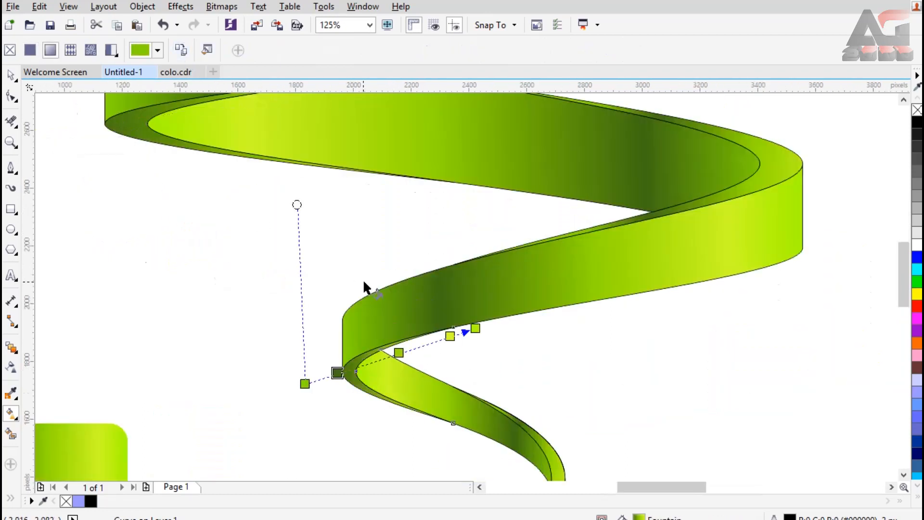
Copy the lower inner band's green fountain fill onto the remaining blue strip along the outer edge of the ribbon's tip
scroll(444, 294, "down", 1)
scroll(491, 384, "up", 1)
left_click(496, 371)
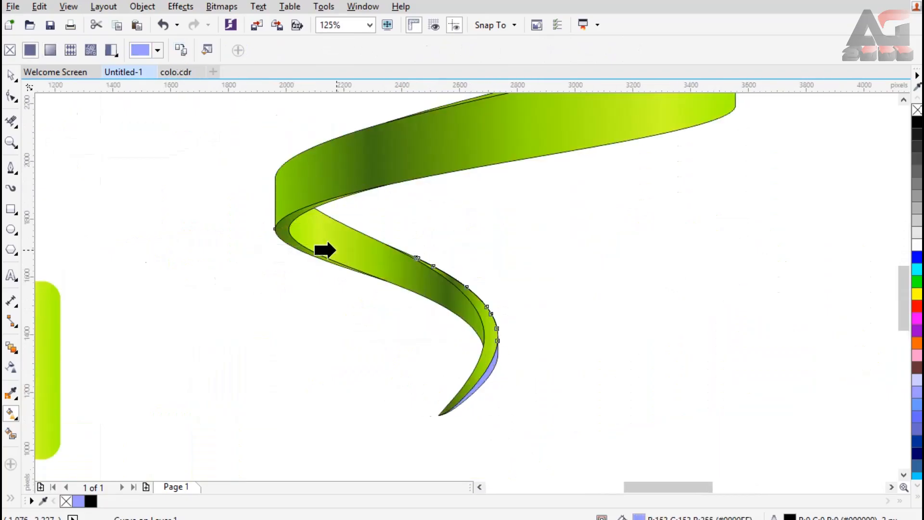
left_click(336, 250)
scroll(452, 333, "down", 1)
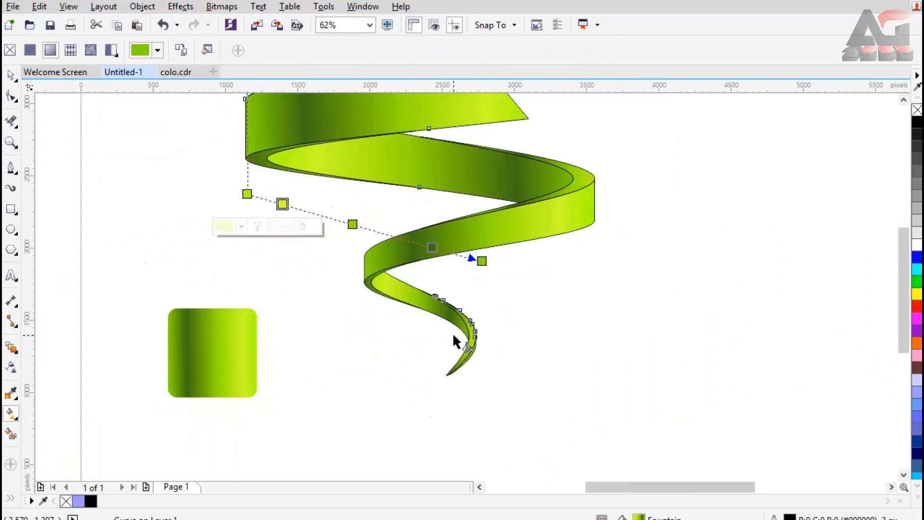
Copy the top band's fountain fill onto the thin blue sliver above its notched end and extend the gradient beyond that end
scroll(453, 334, "down", 1)
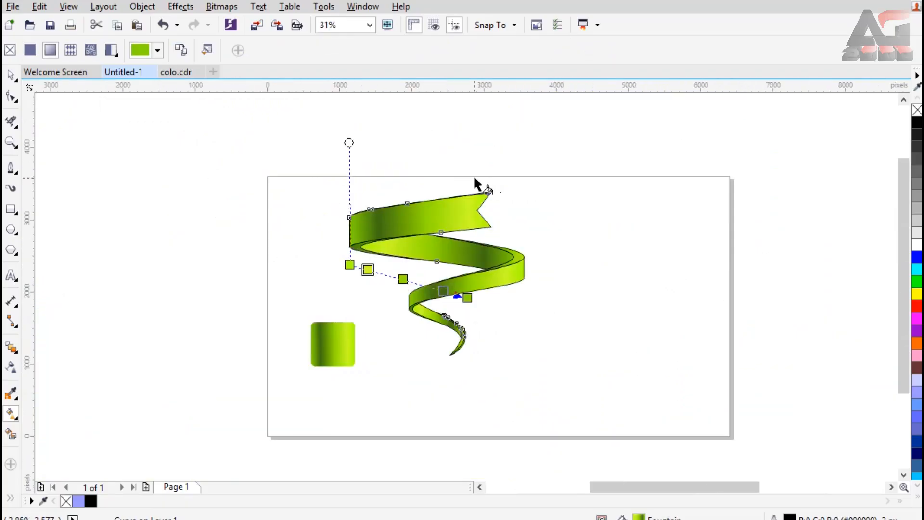
scroll(475, 178, "up", 3)
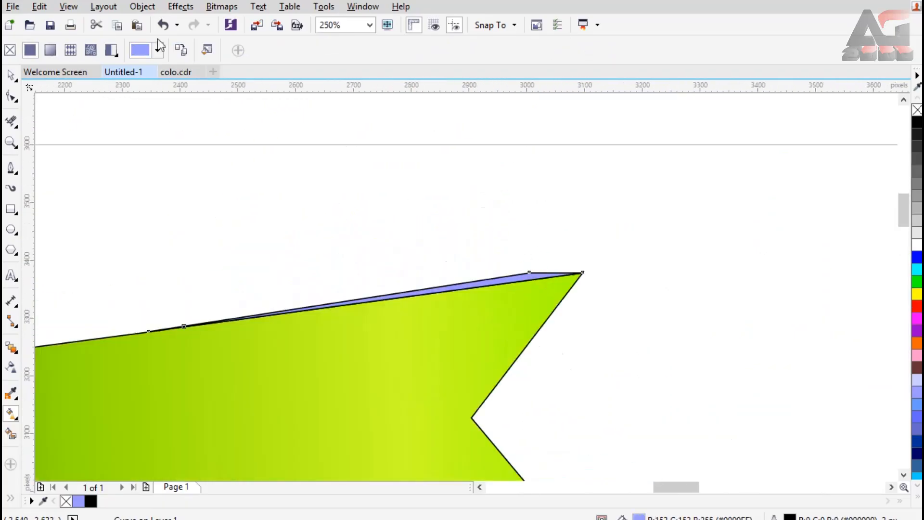
left_click(281, 368)
left_click_drag(506, 322, 742, 291)
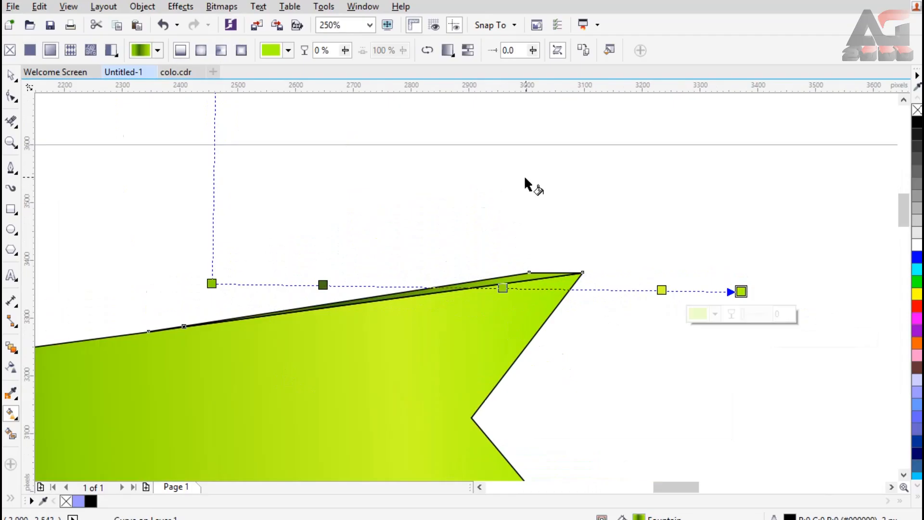
Remove the outlines from all ribbon sections and delete the green sample square
scroll(526, 185, "down", 2)
left_click(370, 26)
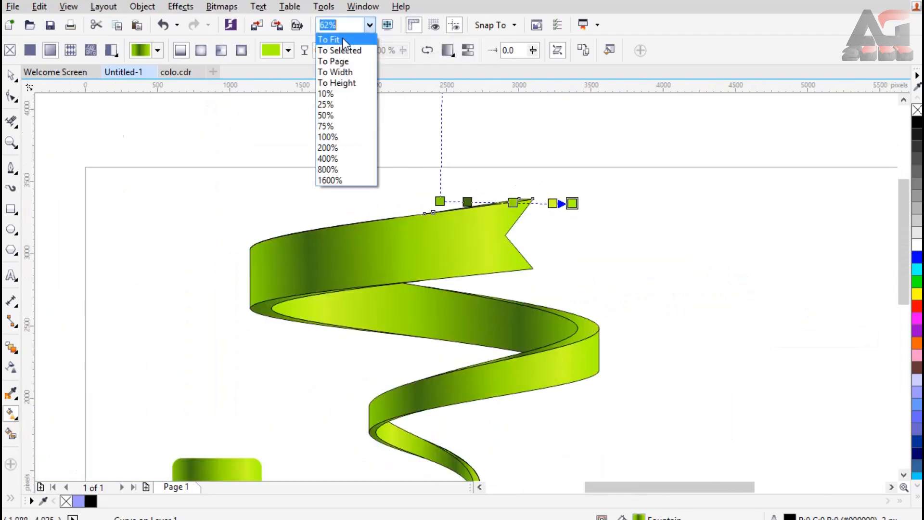
left_click(333, 35)
left_click(11, 75)
mouse_move(296, 95)
left_mouse_down()
mouse_move(749, 310)
mouse_move(751, 460)
left_mouse_up()
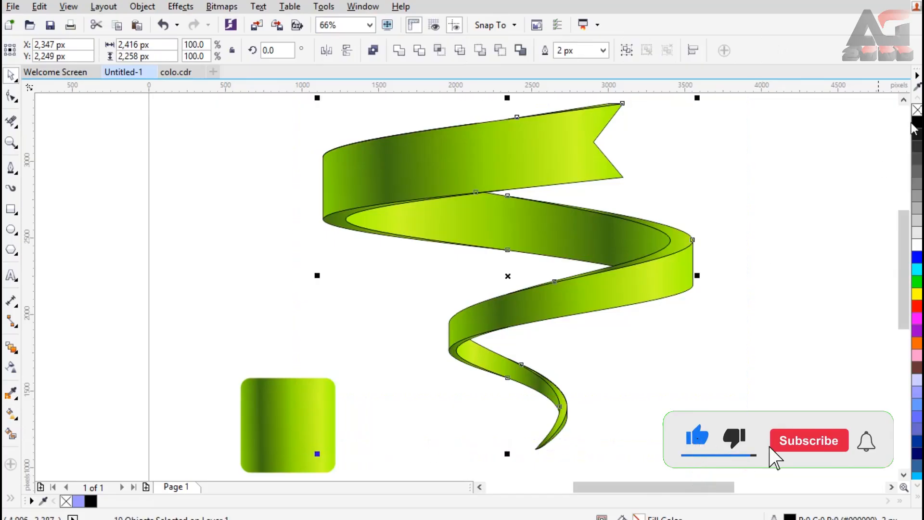
right_click(916, 111)
left_click(268, 398)
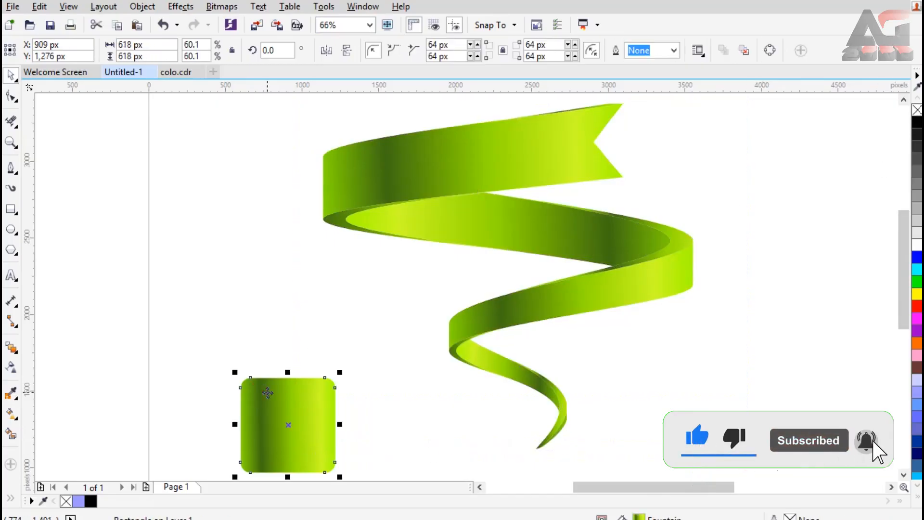
key("Delete")
Select all sections of the spiral ribbon and group them
left_click(370, 25)
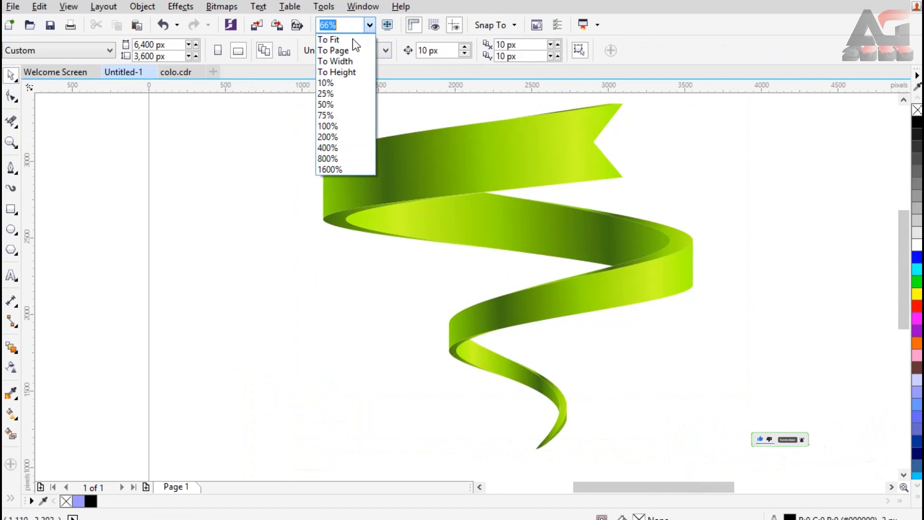
left_click(330, 36)
left_click_drag(246, 97, 696, 408)
mouse_move(706, 461)
left_mouse_down()
mouse_move(708, 476)
mouse_move(718, 448)
left_mouse_up()
right_click(483, 166)
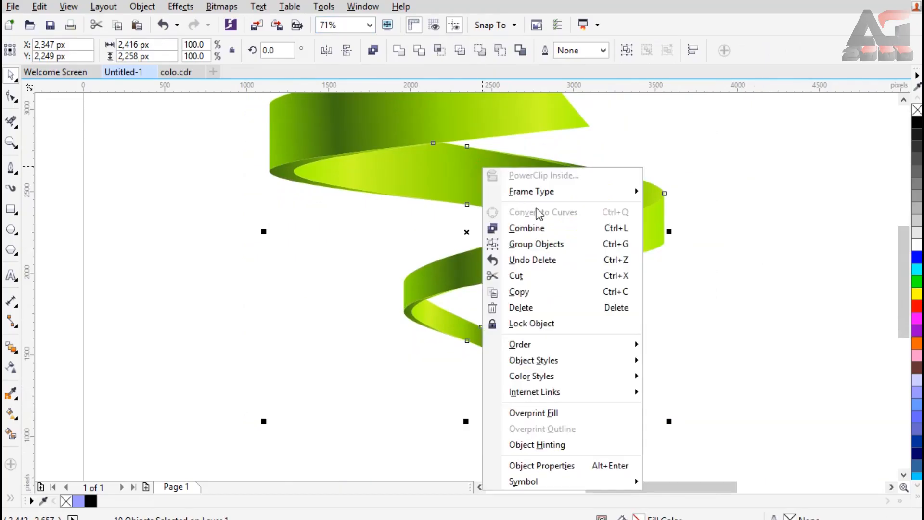
left_click(543, 241)
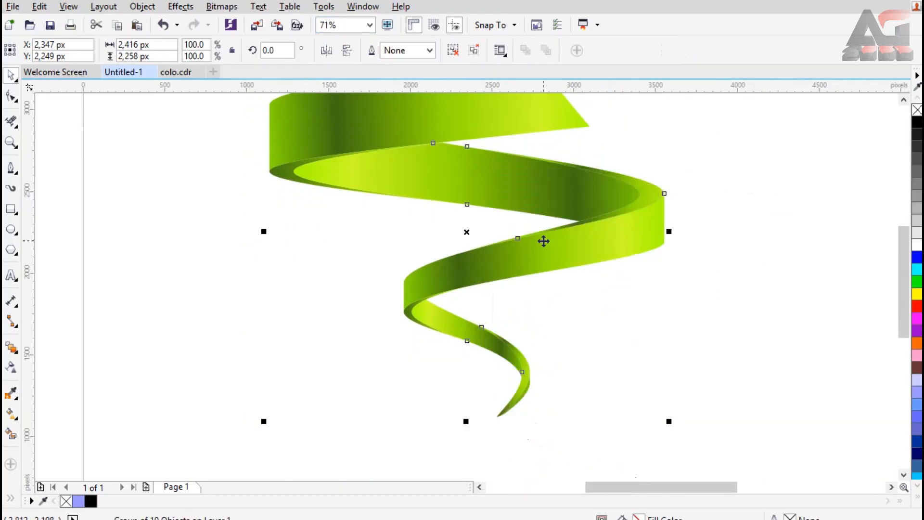
Cast a flat black perspective drop shadow from the base of the ribbon group, with 50 opacity, 15 feathering and Multiply mode
left_click(17, 355)
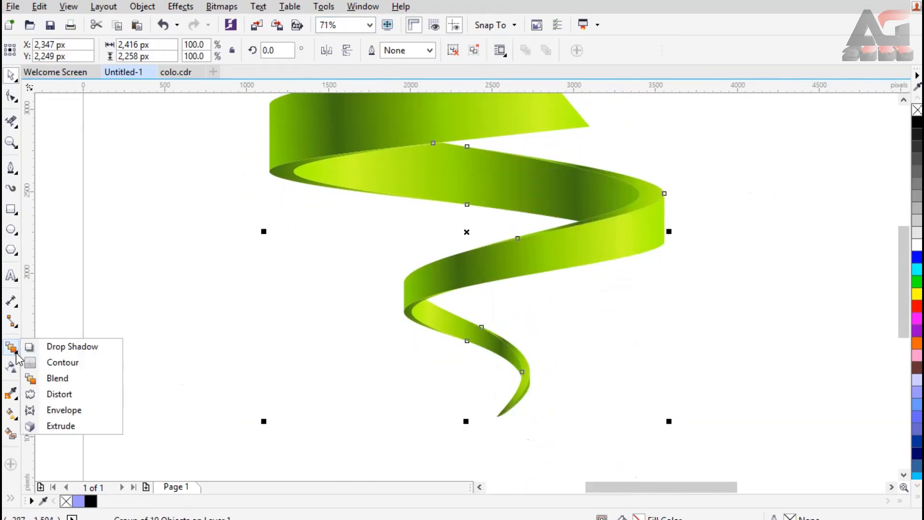
left_click(66, 348)
left_click_drag(508, 396, 502, 382)
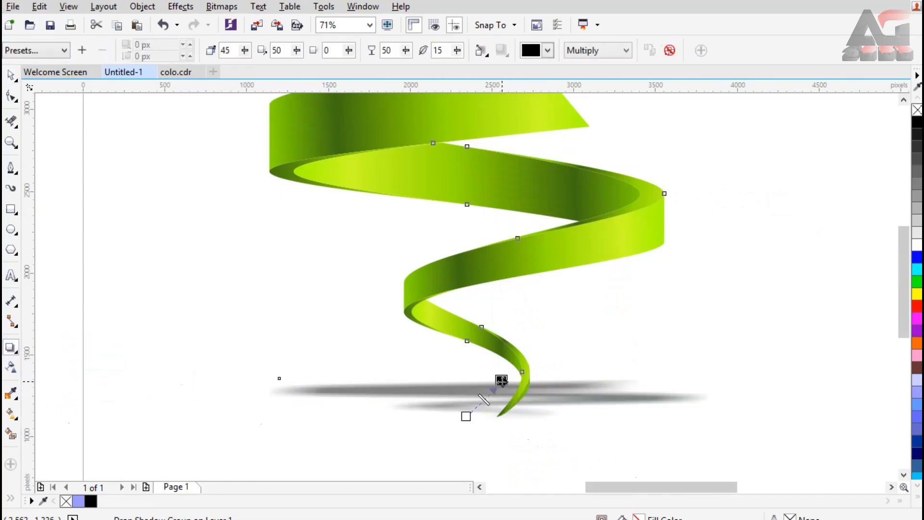
left_click(375, 25)
left_click(347, 36)
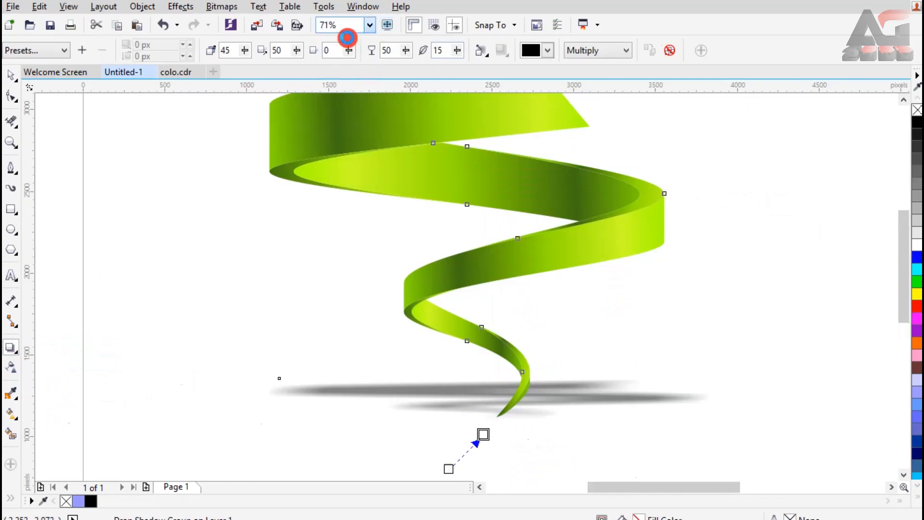
left_click(807, 320)
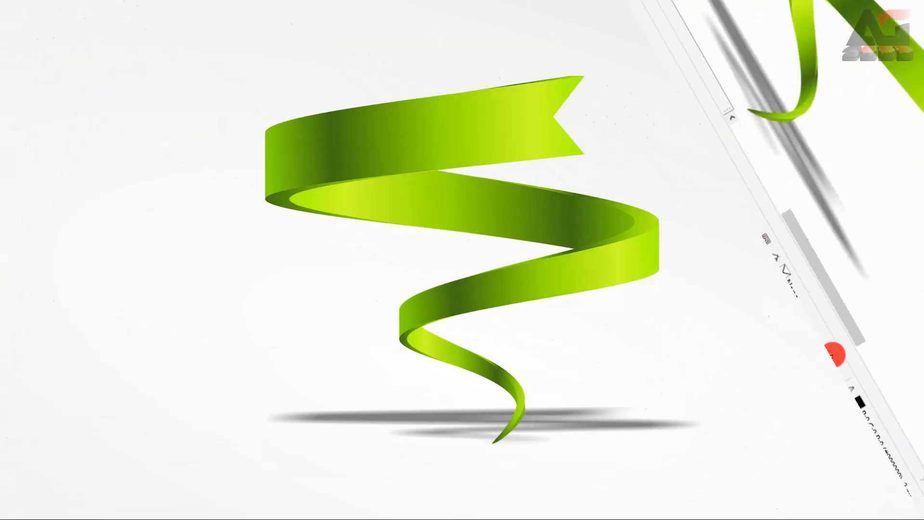